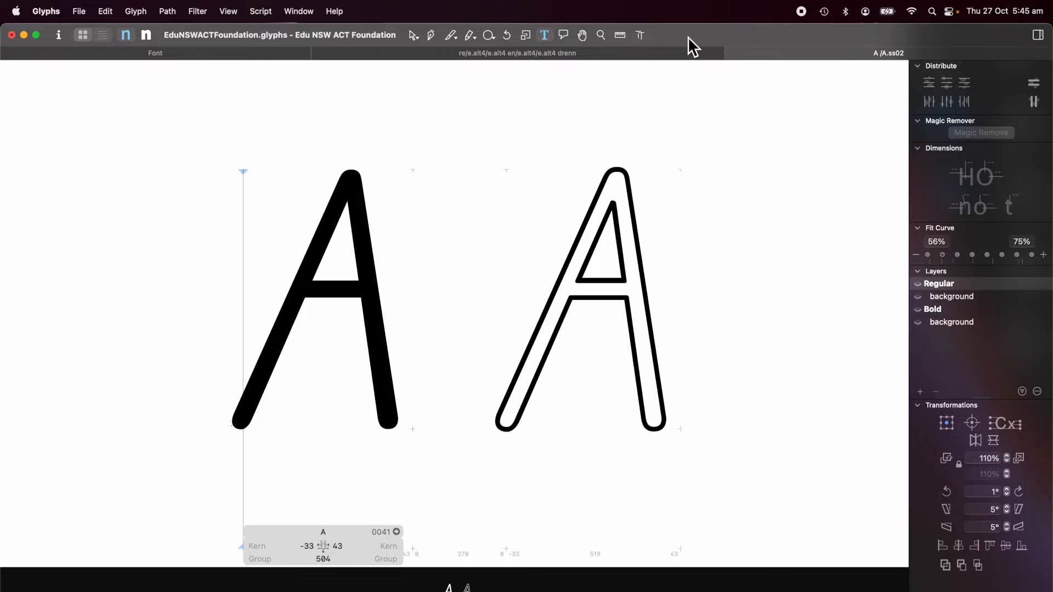
Step: Compare the solid A with the outlined A.ss02, then look for Noodler among the filters
key("shift+Right")
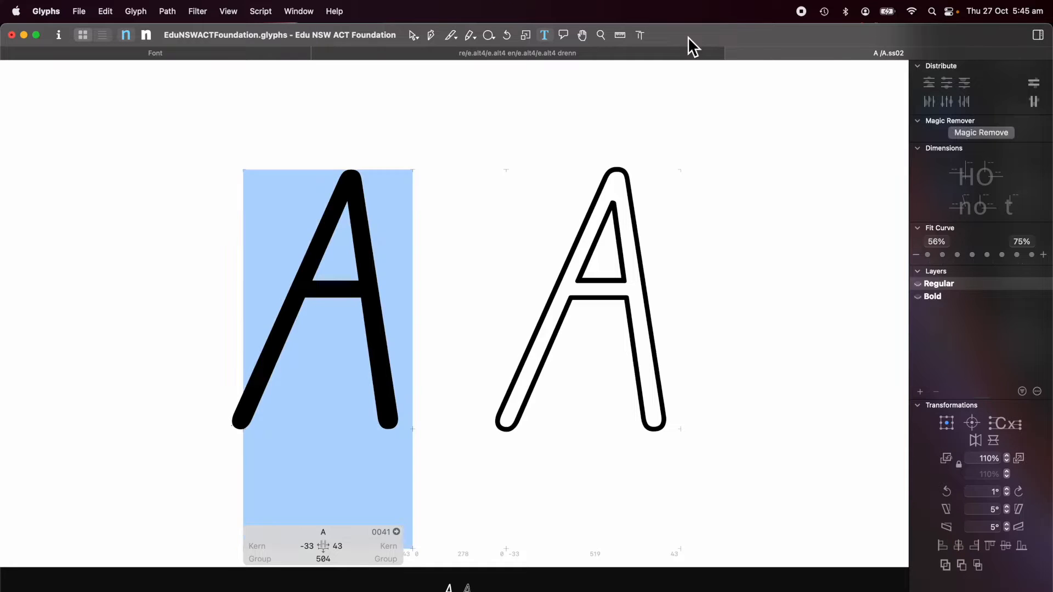
key("Right")
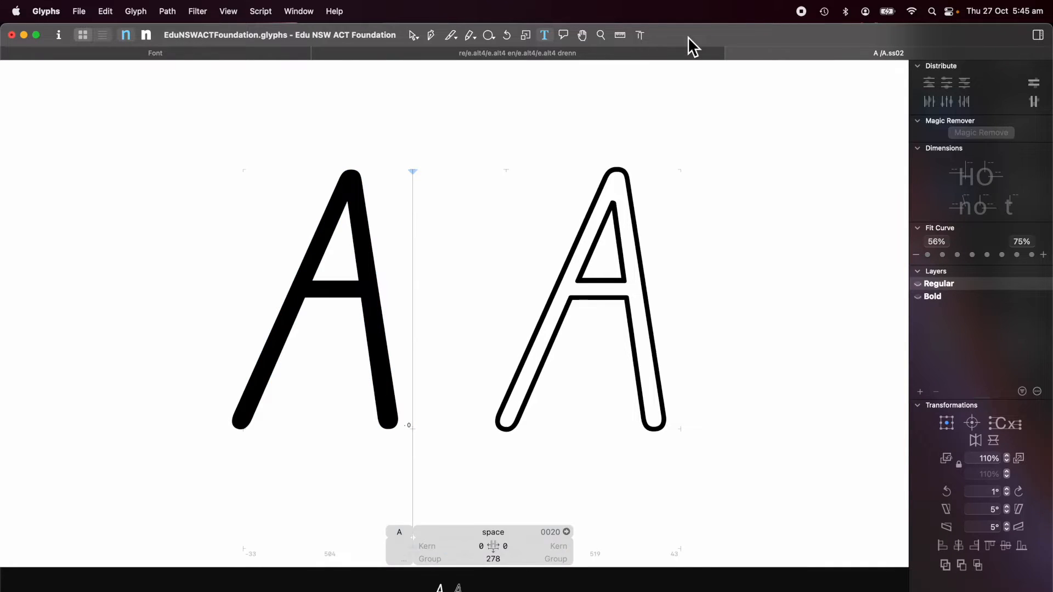
key("Right")
key("shift+Right")
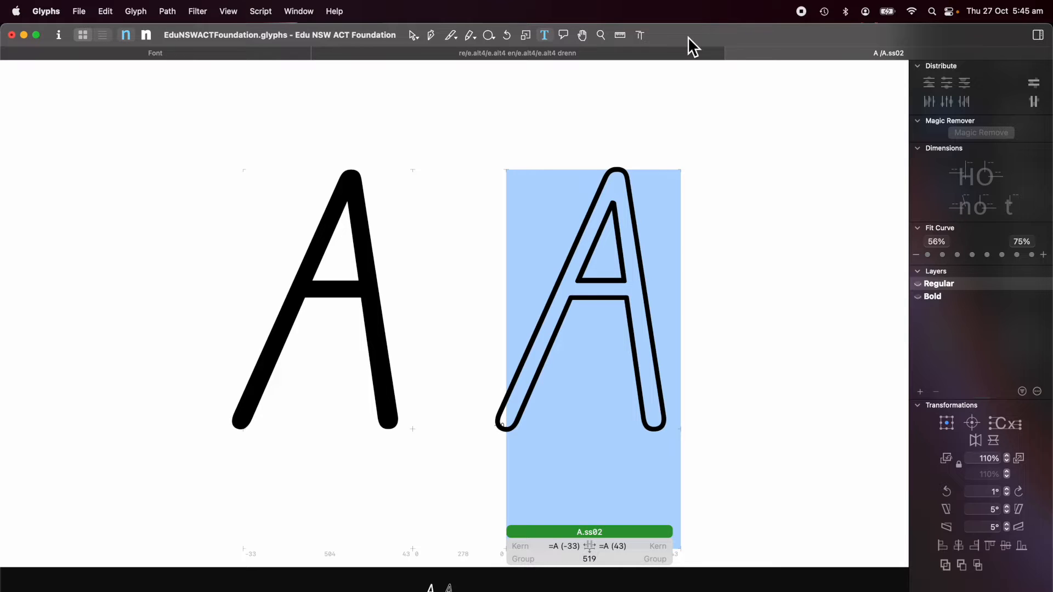
key("Left")
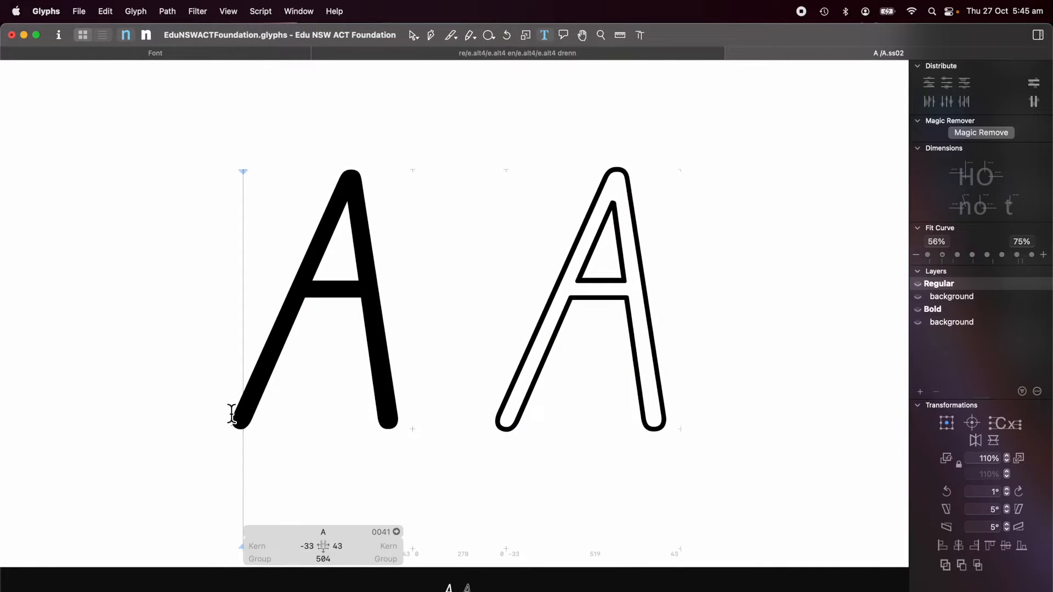
left_click(196, 13)
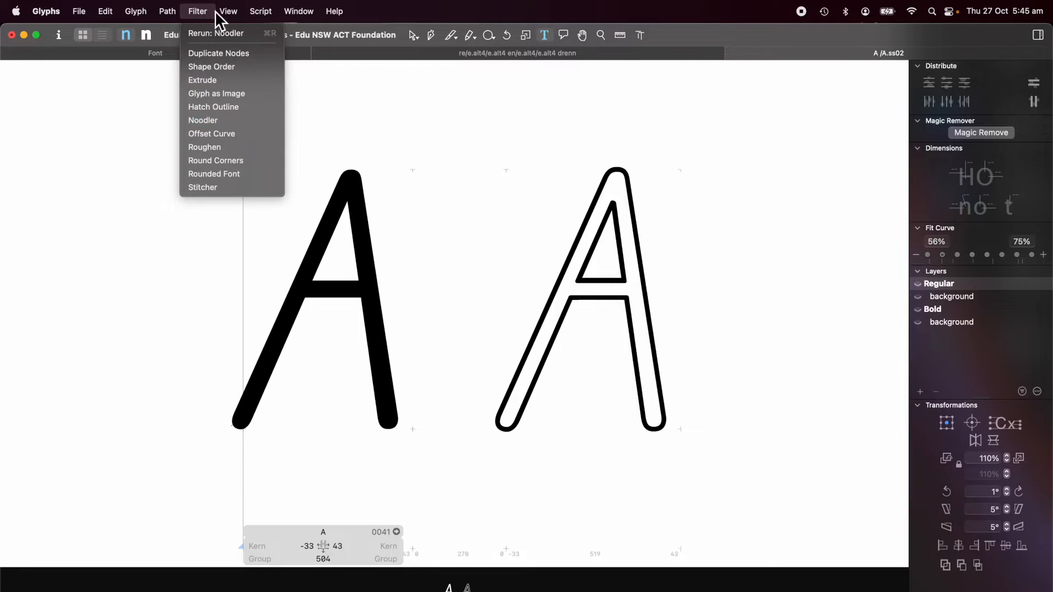
mouse_move(297, 13)
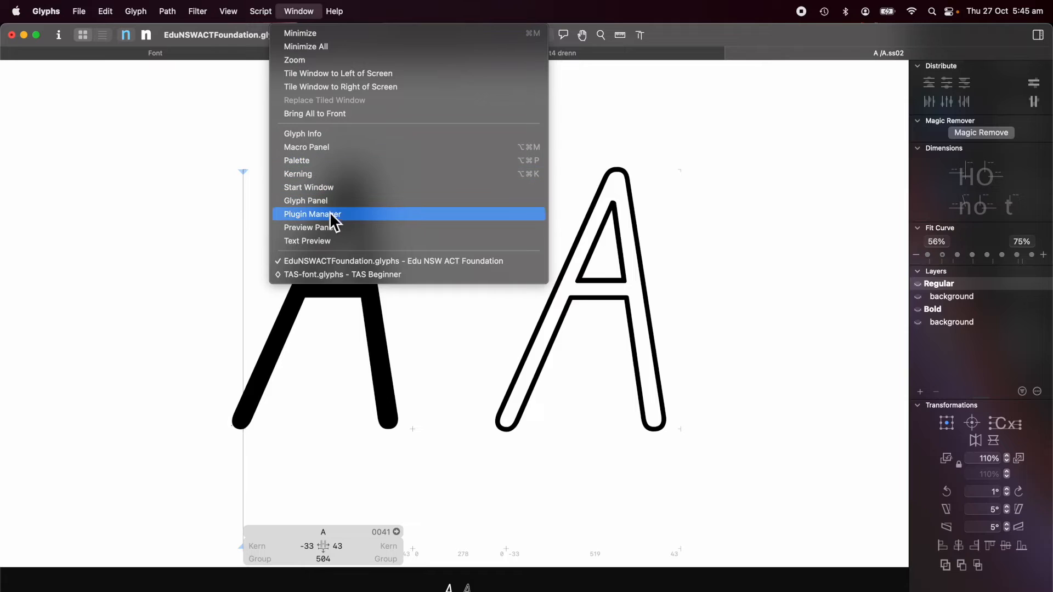
left_click(351, 217)
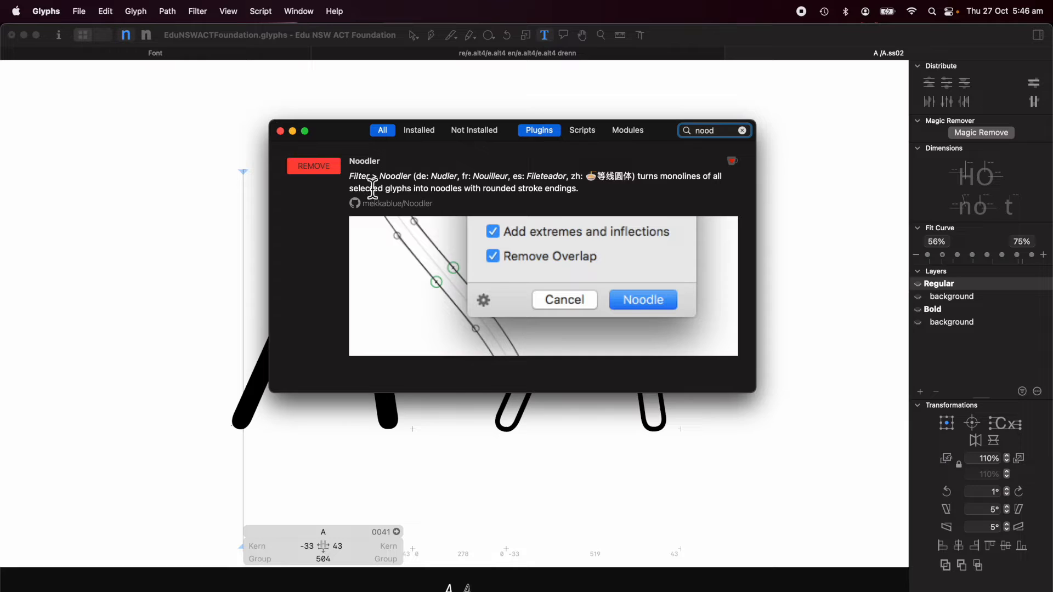
left_click(280, 131)
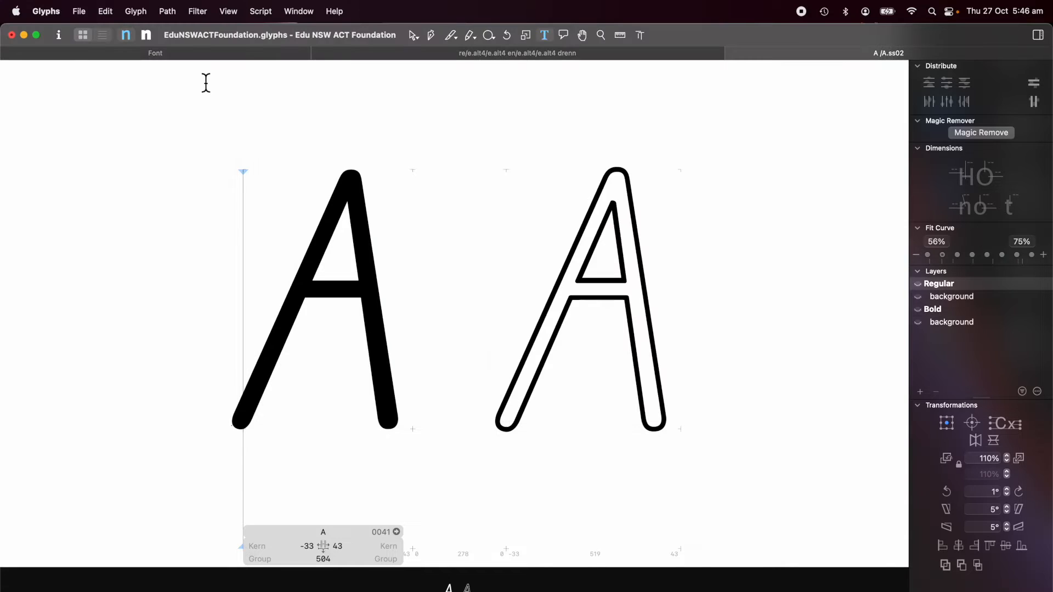
Step: Go to the Filter menu to reach Noodler
left_click(198, 12)
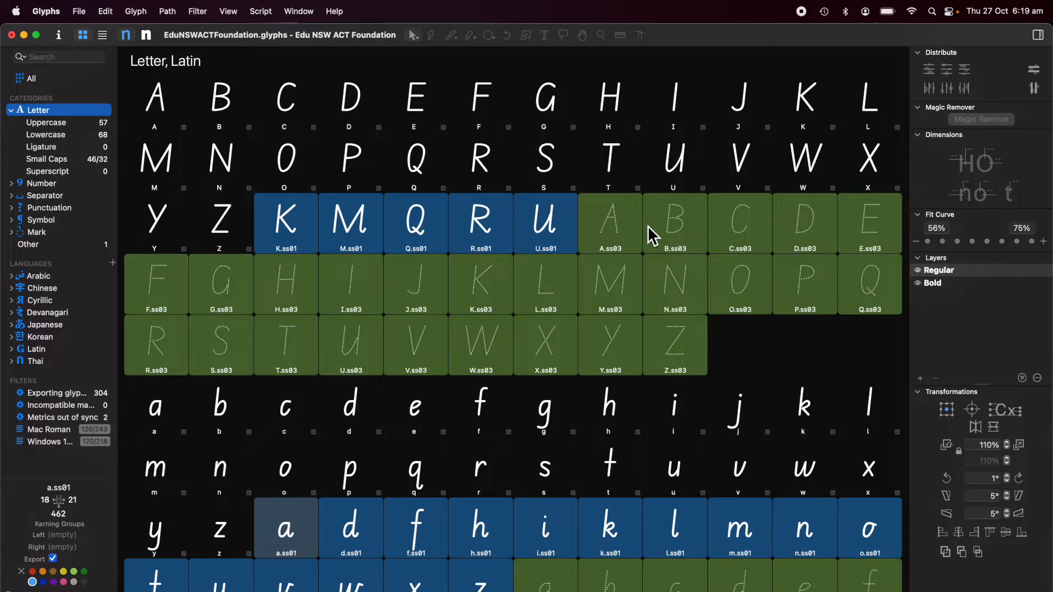
Step: Select capitals A through Z and add lowercase a to e to the selection
left_click(160, 106)
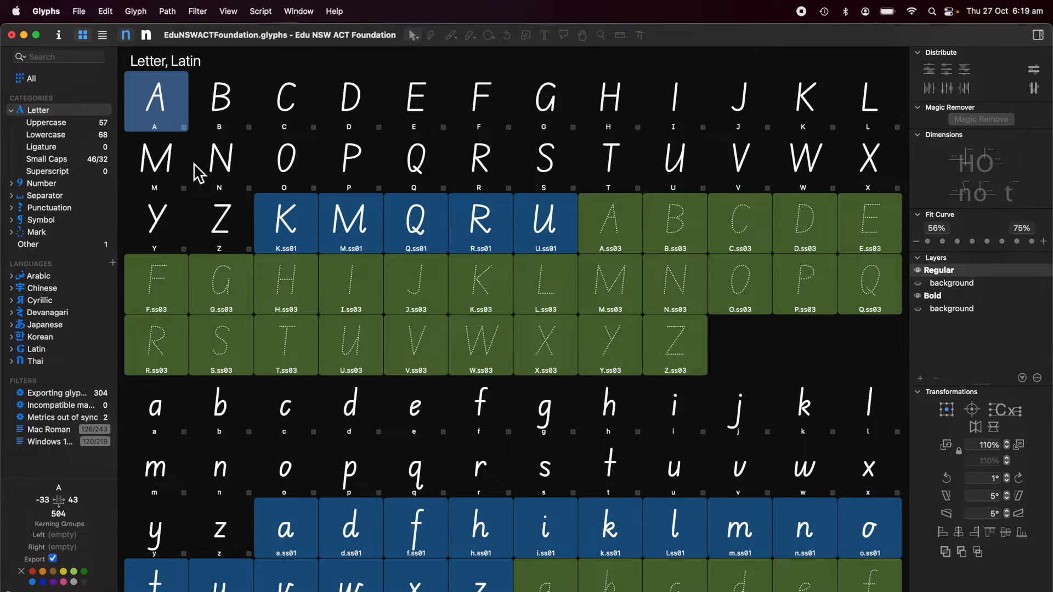
left_click(221, 222, "shift")
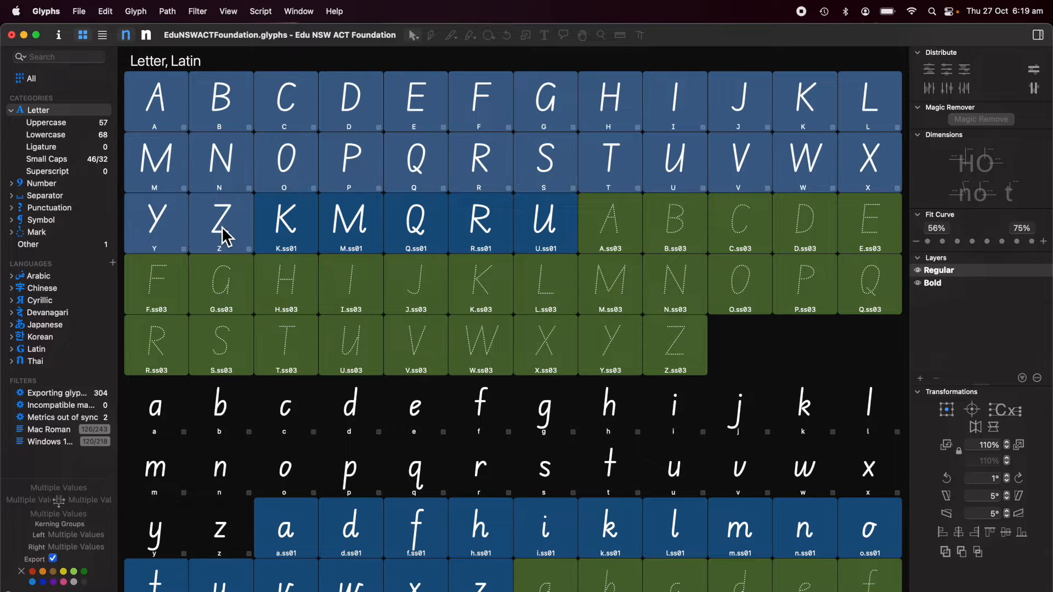
left_click(169, 404, "super")
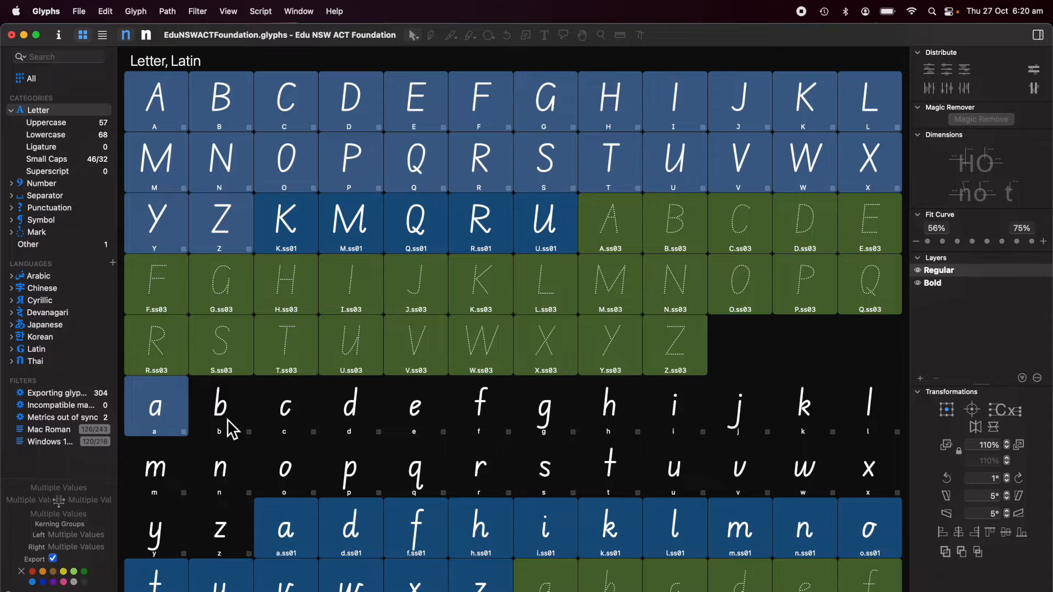
left_click(227, 419, "super")
left_click(282, 421, "super")
left_click(351, 418, "super")
left_click(439, 425, "super")
Step: Add lowercase f through k and the remaining lowercase letters to the selection
left_click(485, 418, "super")
left_click(552, 422, "super")
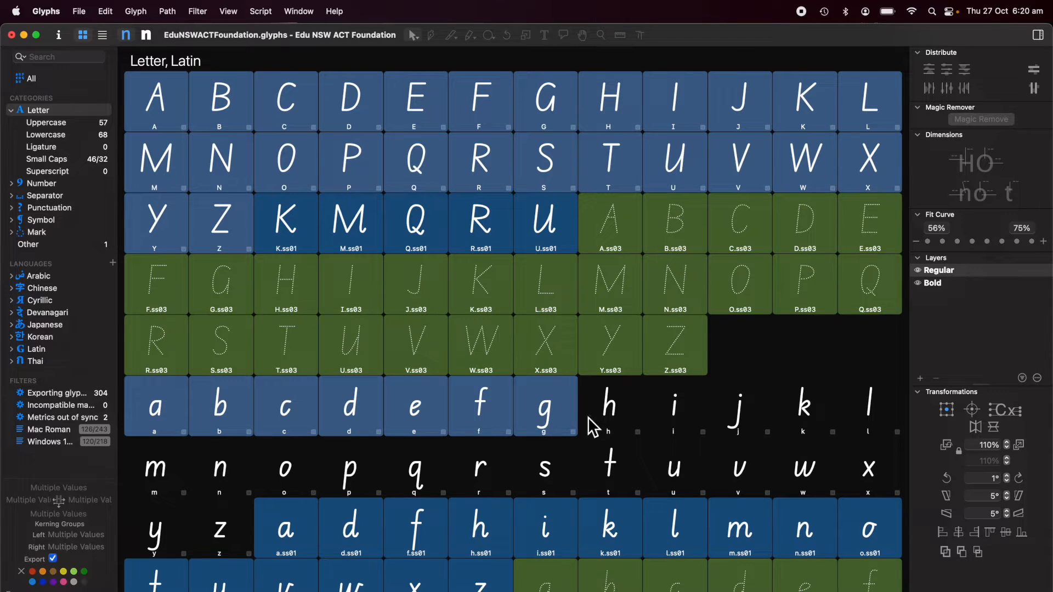
left_click(611, 419, "super")
left_click(677, 418, "super")
left_click(743, 420, "super")
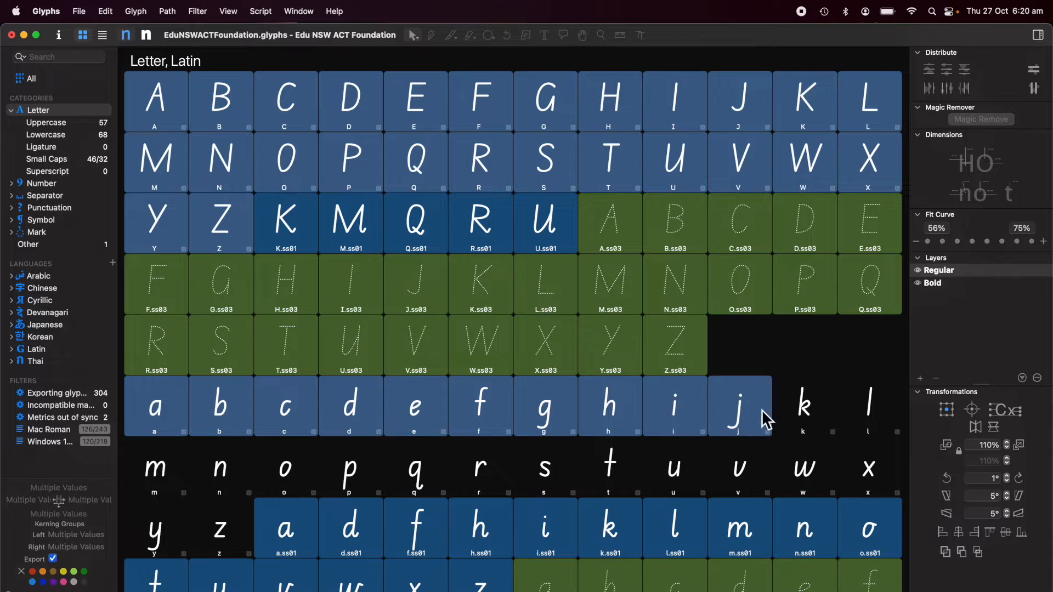
left_click(806, 417, "super")
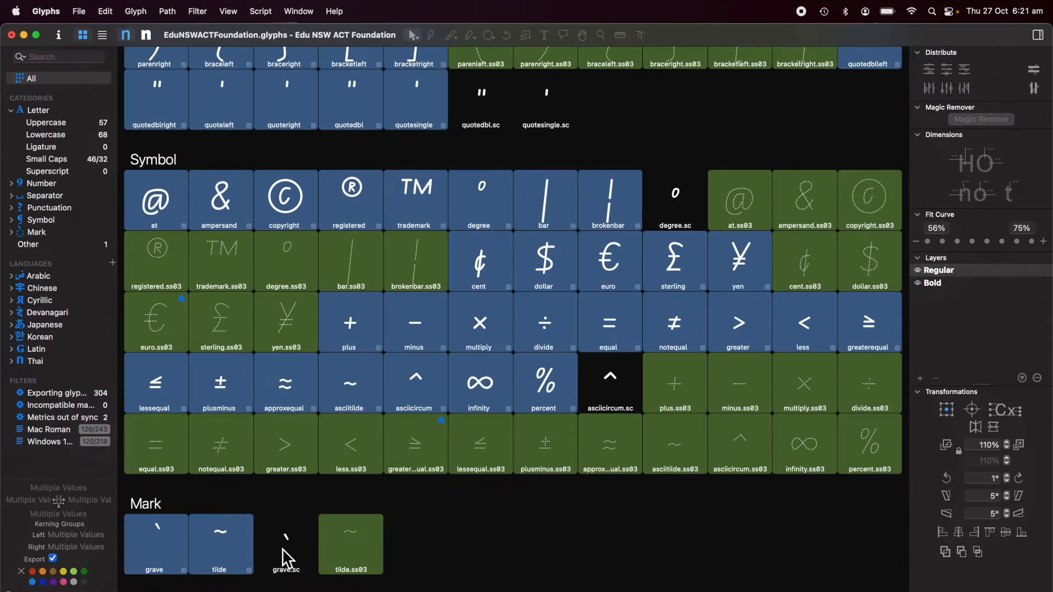
left_click(283, 550, "super")
scroll(283, 551, "down", 3)
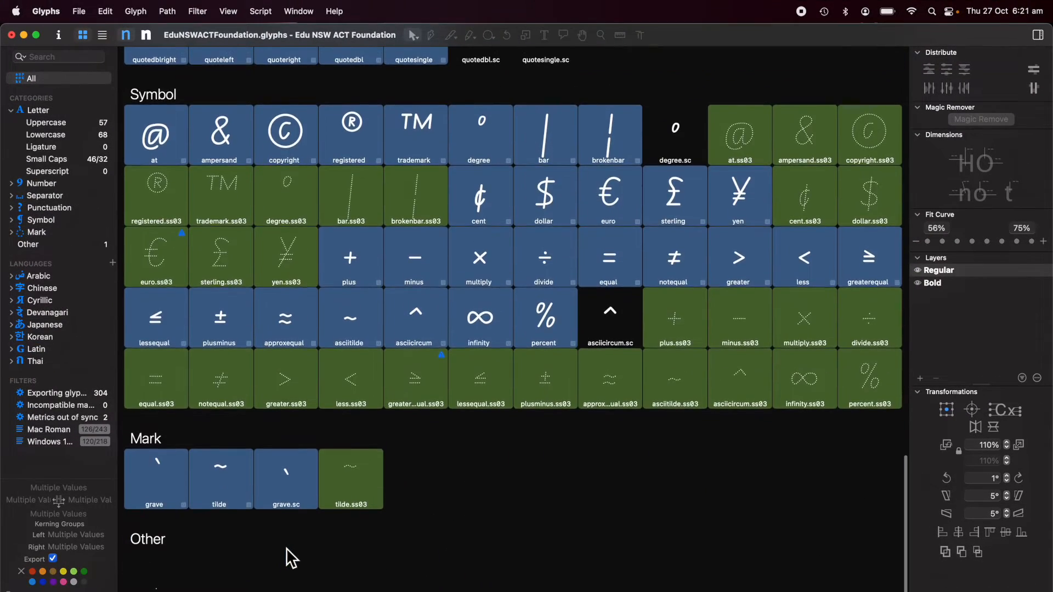
scroll(462, 473, "up", 10)
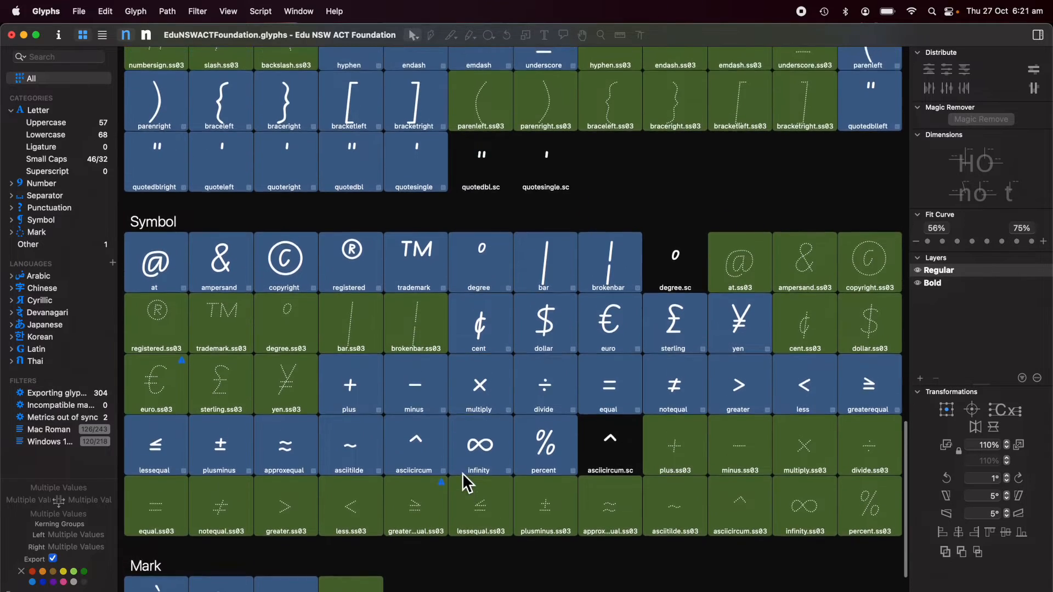
scroll(462, 472, "up", 20)
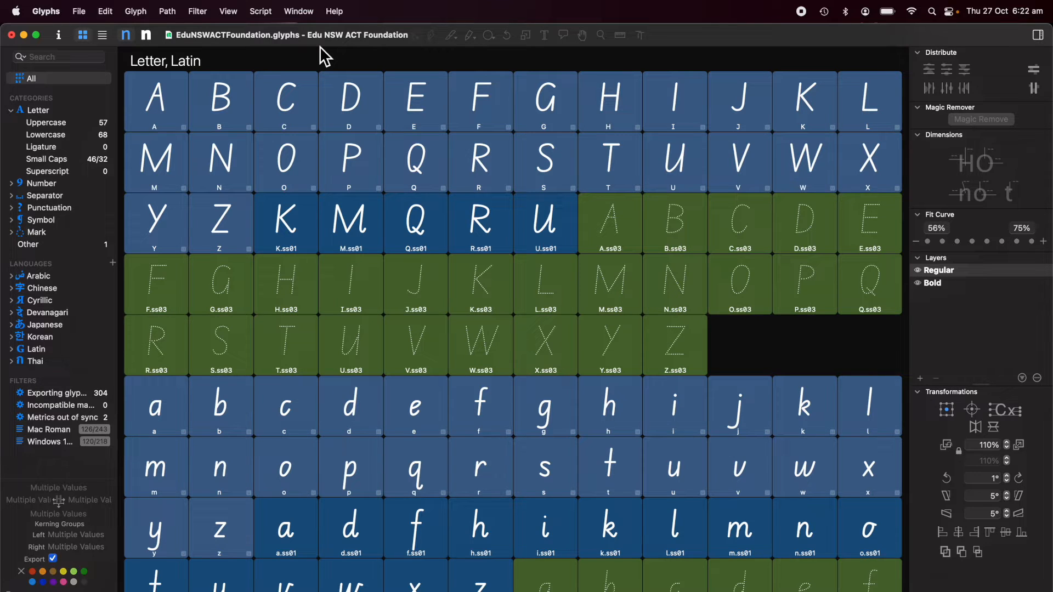
Step: Duplicate the selected basic letters to create A.001–Z.001 copies
left_click(136, 11)
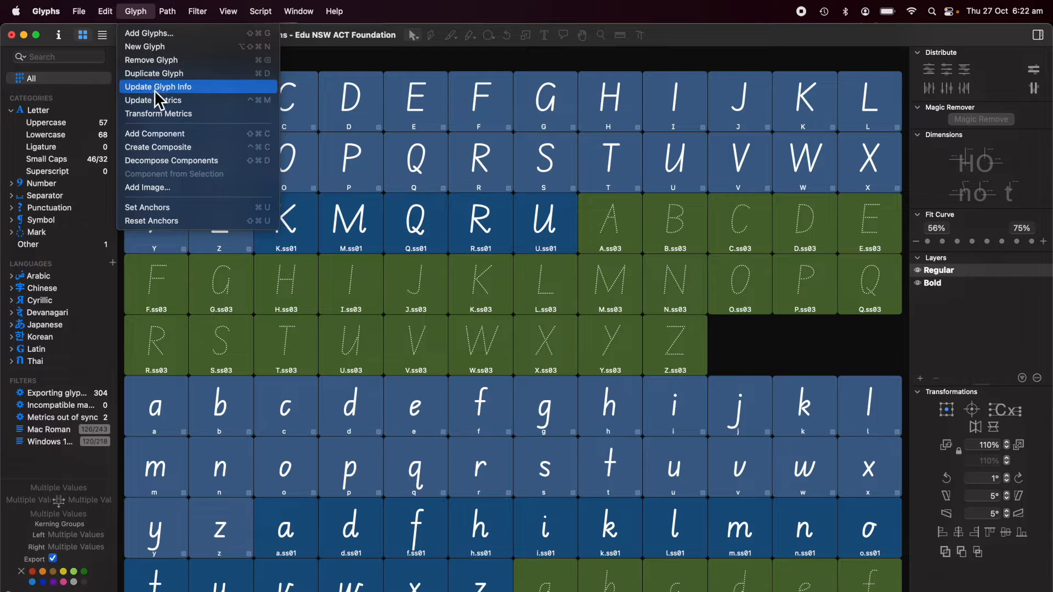
left_click(162, 77)
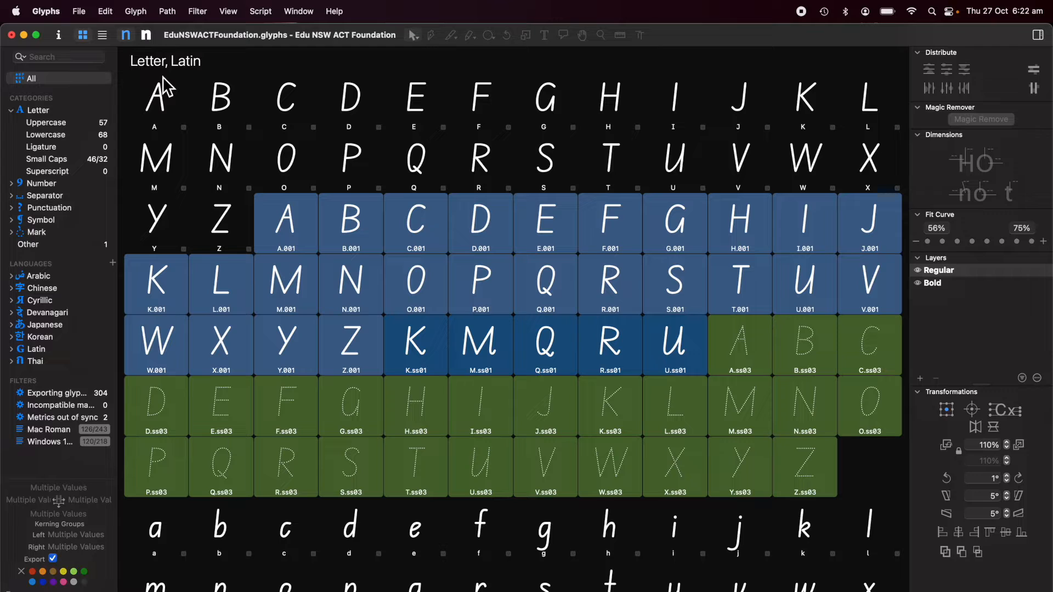
left_click(106, 14)
mouse_move(121, 182)
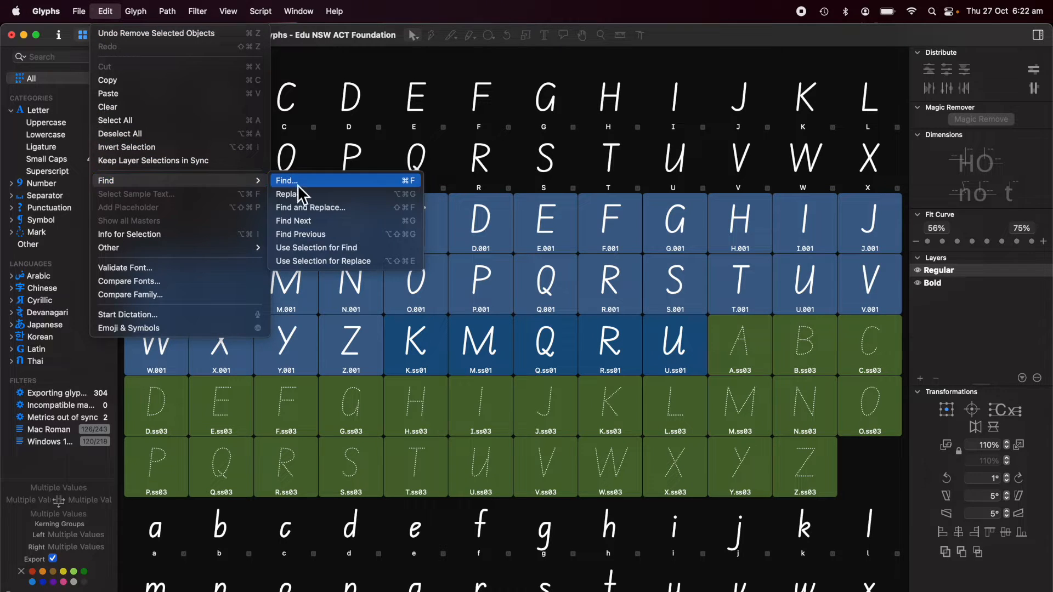
Step: Replace .001 with .ss02 in the glyph names and give the renamed glyphs a green label
left_click(310, 209)
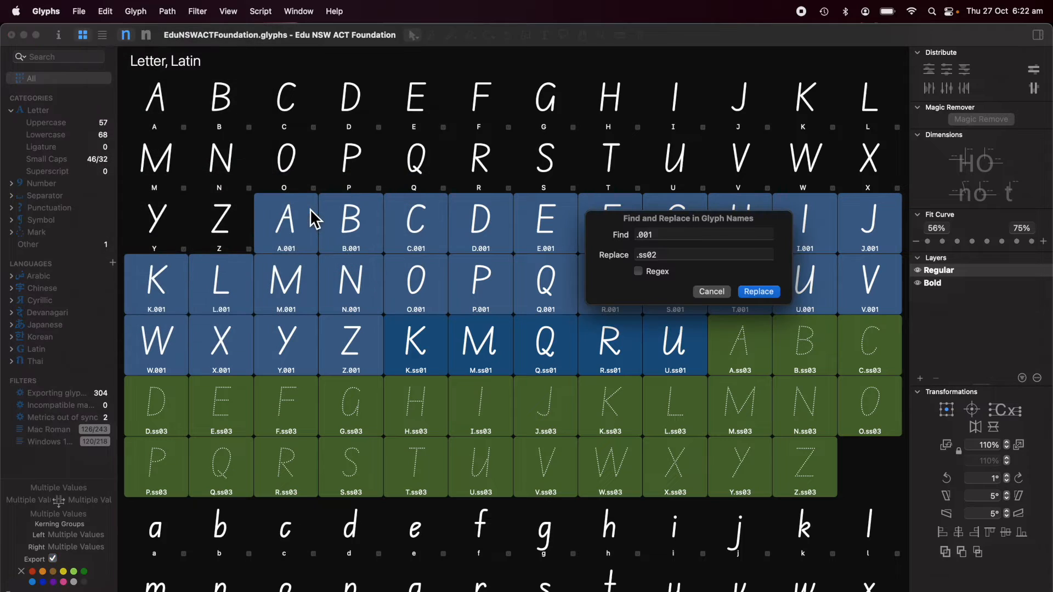
left_click(671, 237)
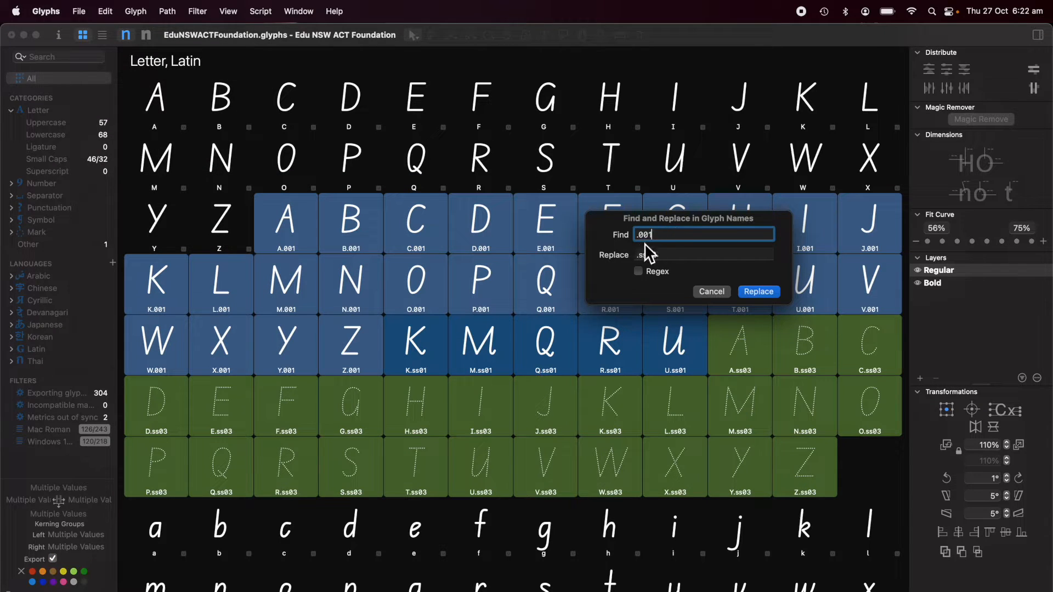
left_click(674, 258)
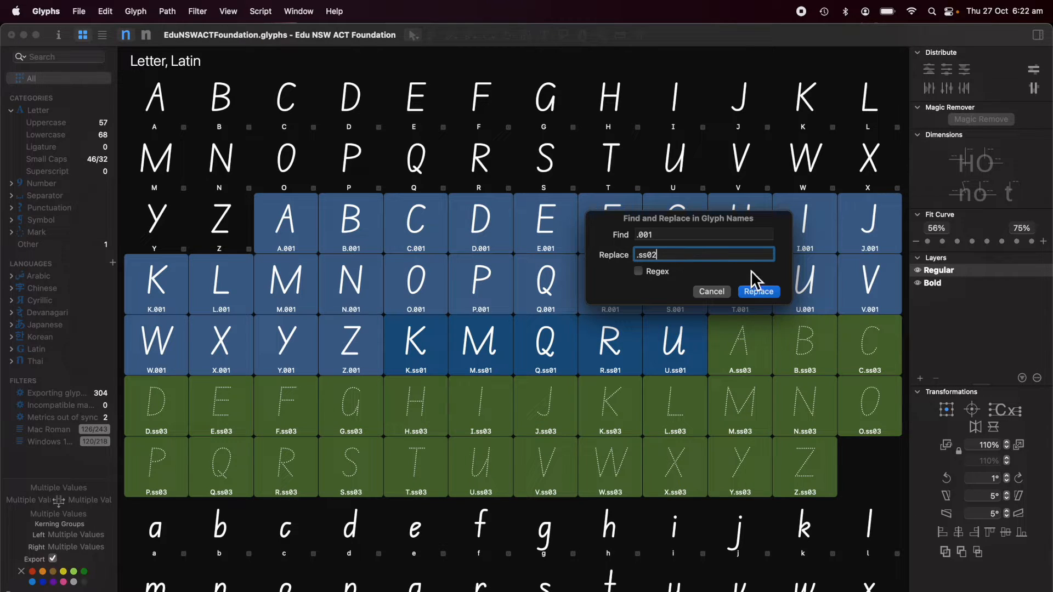
left_click(759, 295)
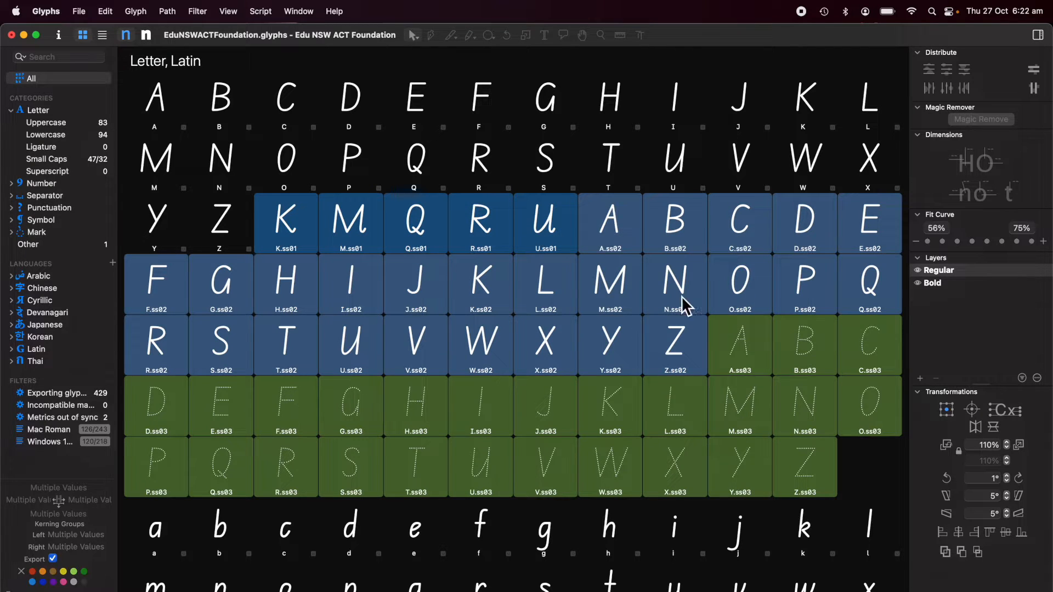
left_click(84, 572)
Step: Review the new .ss02 and dotted .ss03 glyphs, then select only A.ss02
scroll(607, 292, "down", 10)
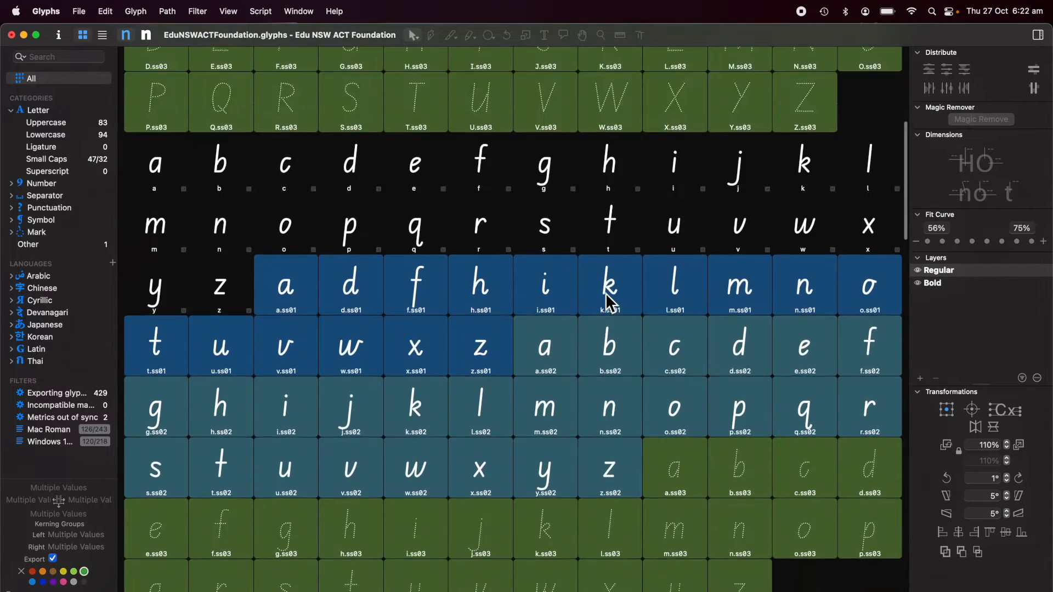
scroll(606, 294, "down", 15)
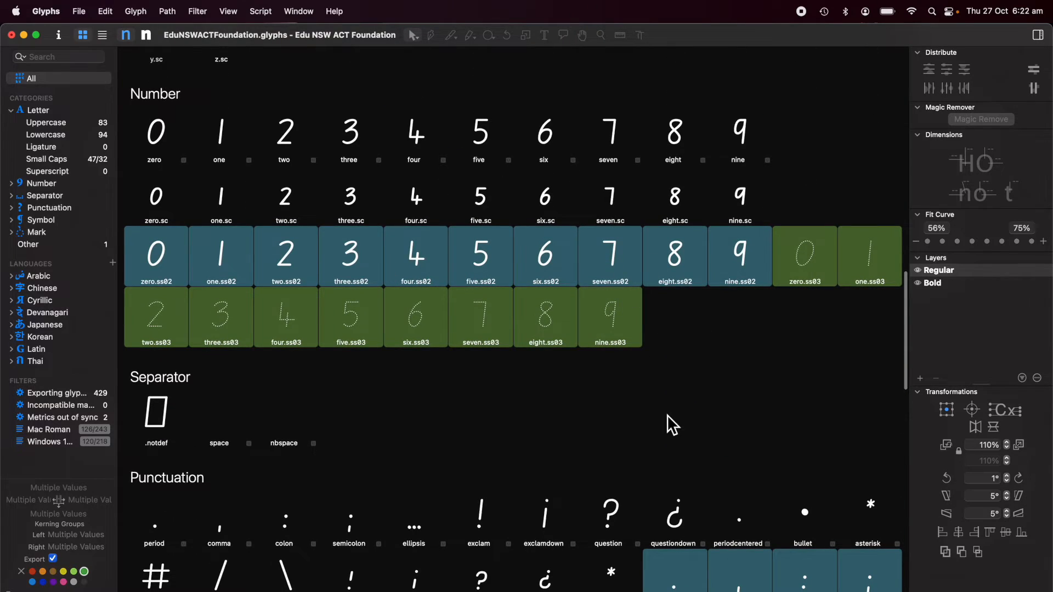
scroll(667, 414, "down", 8)
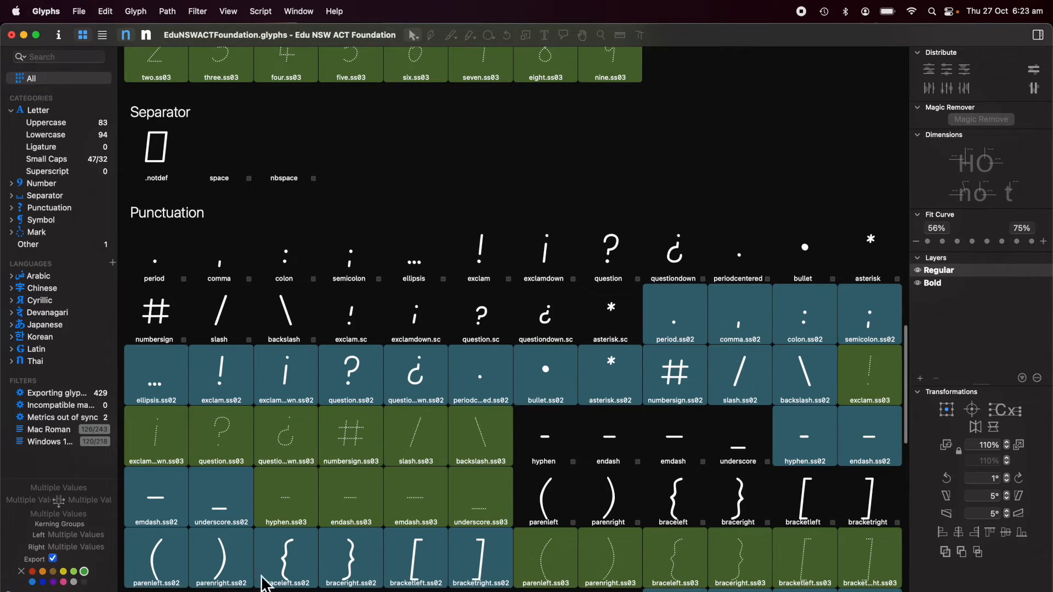
scroll(592, 435, "down", 10)
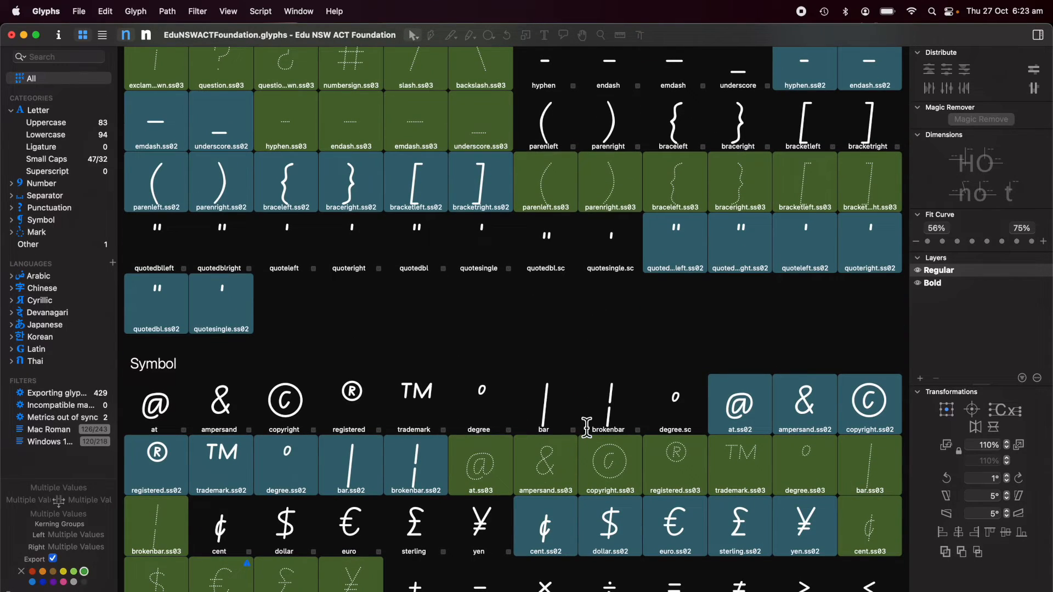
scroll(587, 427, "up", 15)
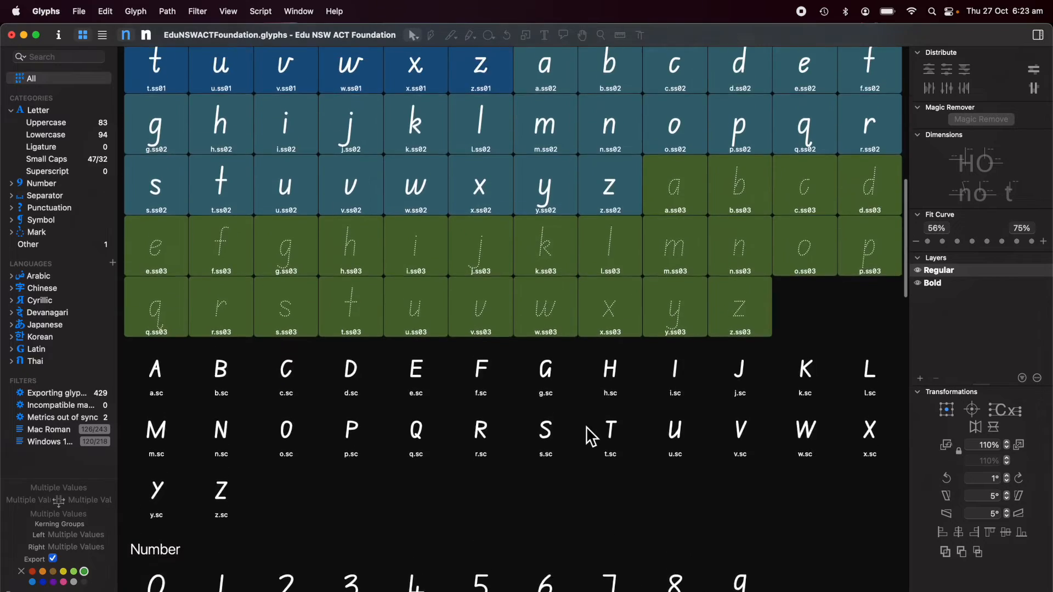
scroll(586, 426, "up", 10)
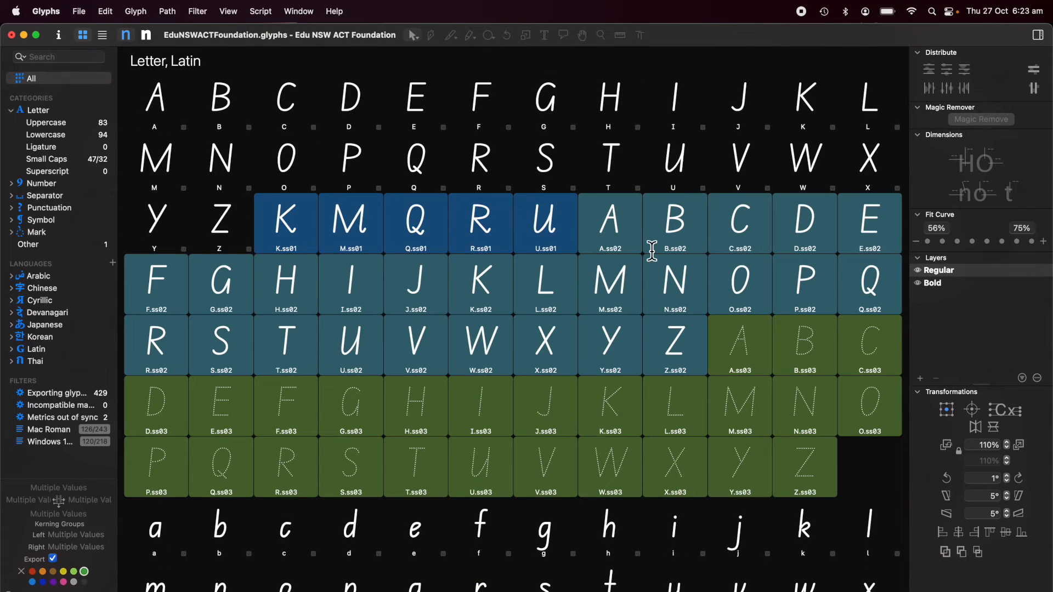
left_click(609, 230)
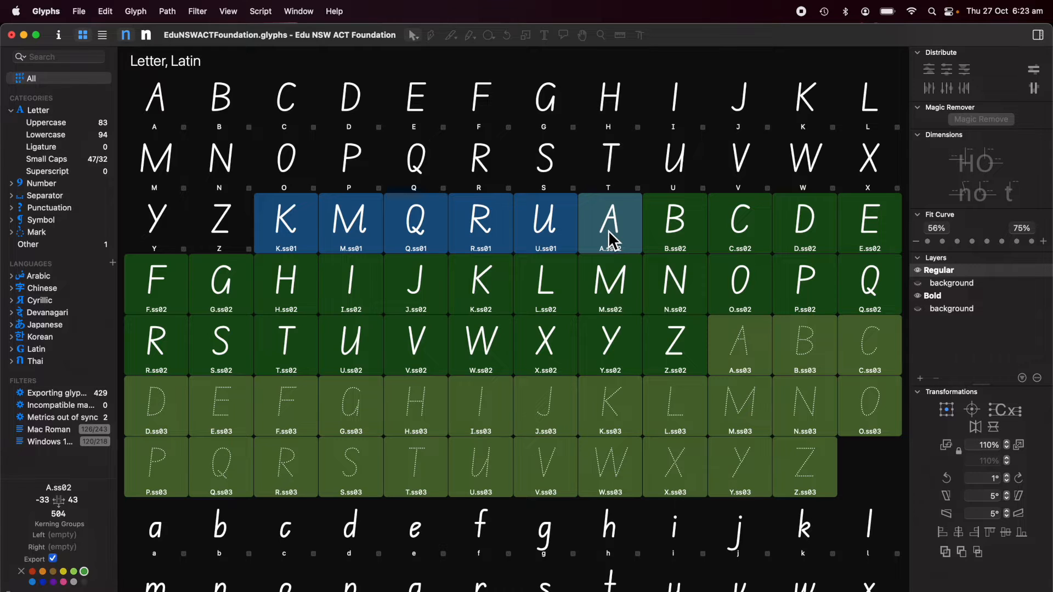
Step: Open A.ss02 in an edit tab and turn off Show Master Compatibility
double_click(607, 229)
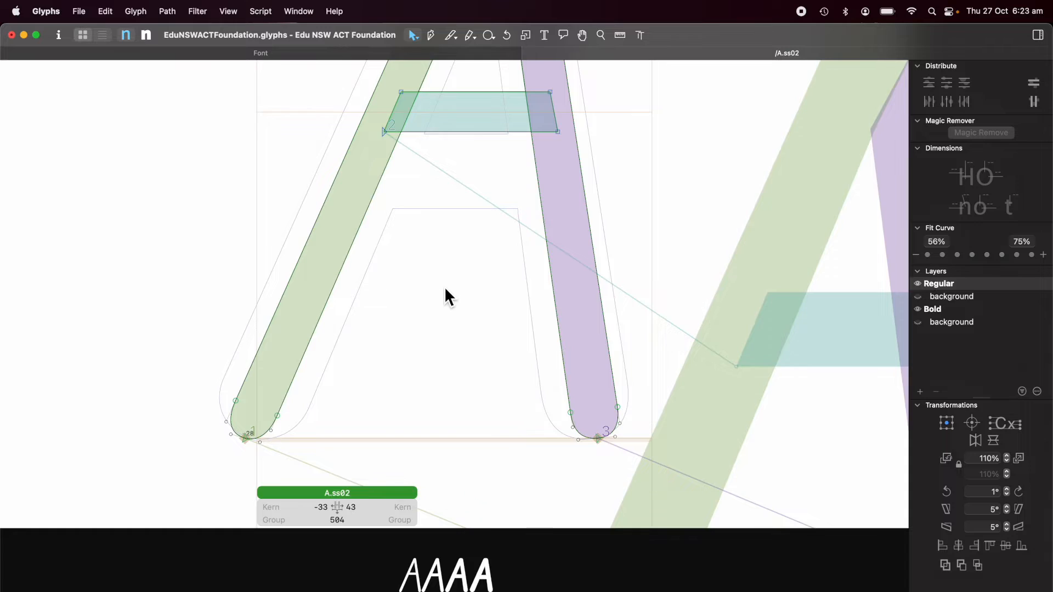
scroll(445, 297, "down", 5)
scroll(445, 289, "up", 2)
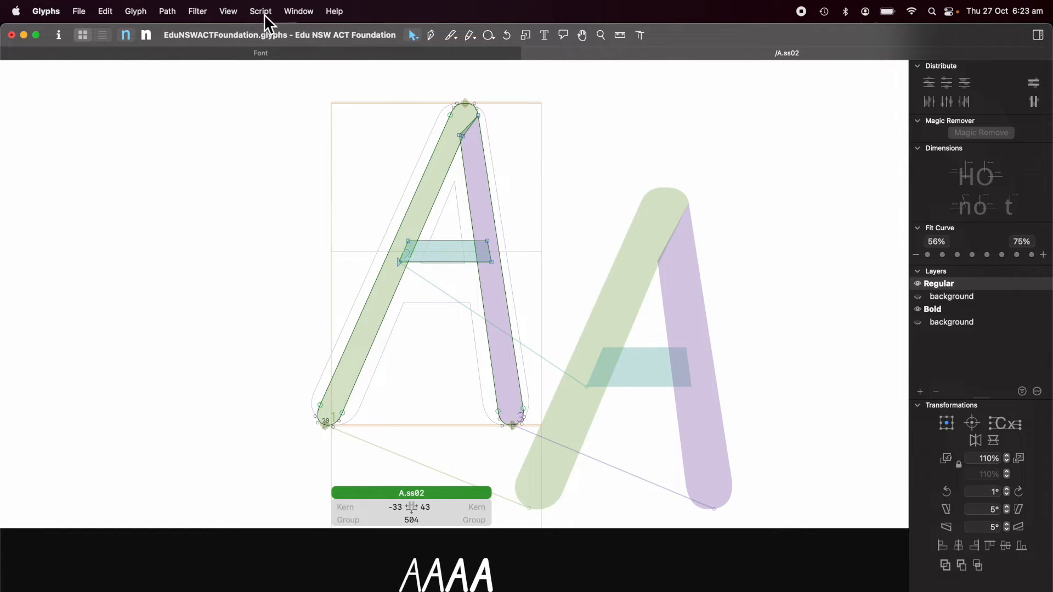
left_click(228, 11)
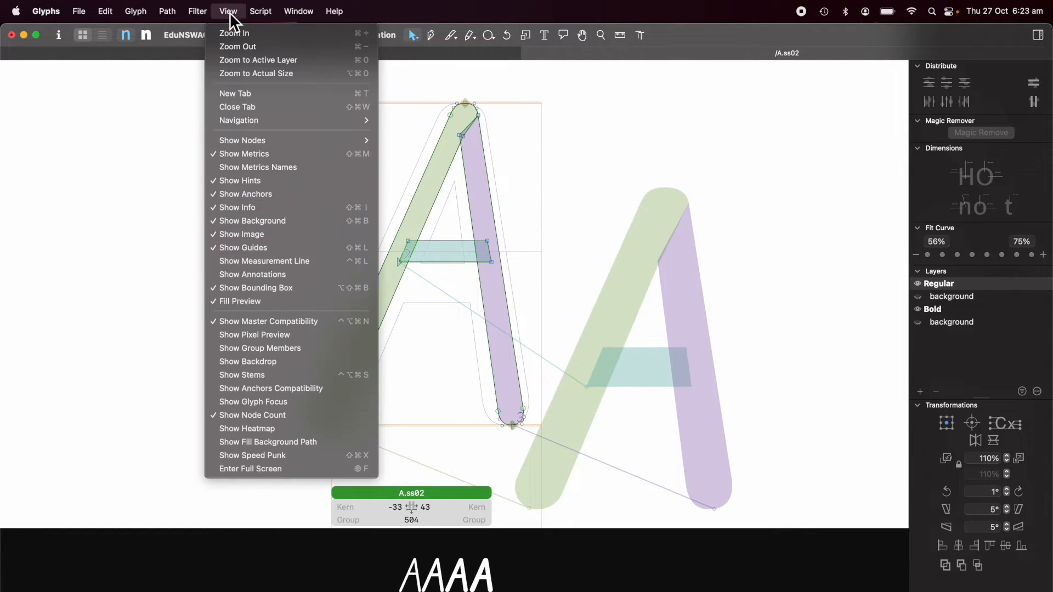
left_click(249, 322)
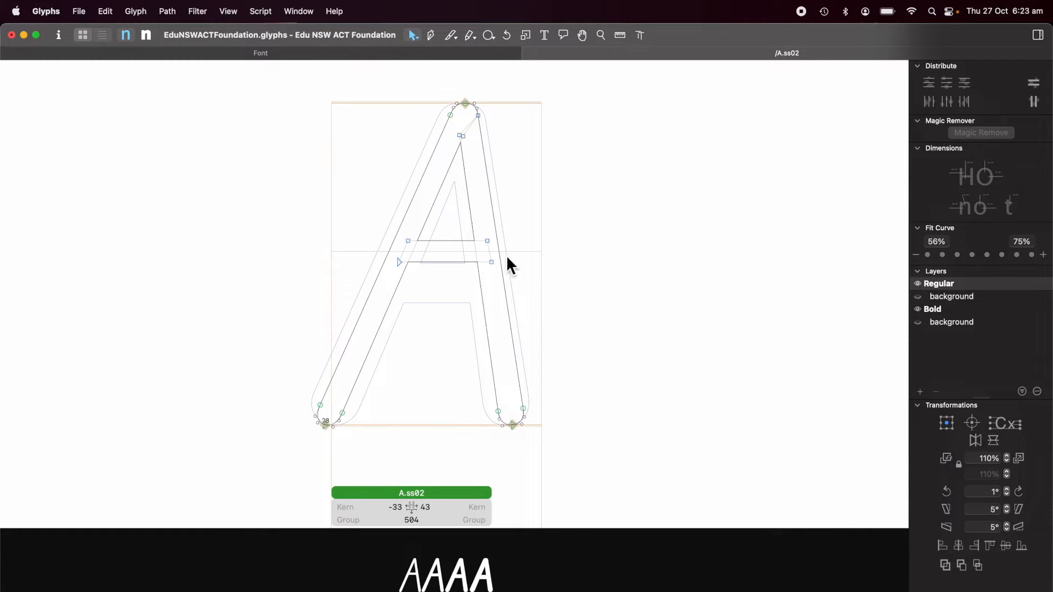
Step: Hide the Bold layer and select all nodes of the Regular A outline
left_click(919, 310)
scroll(610, 278, "left", 3)
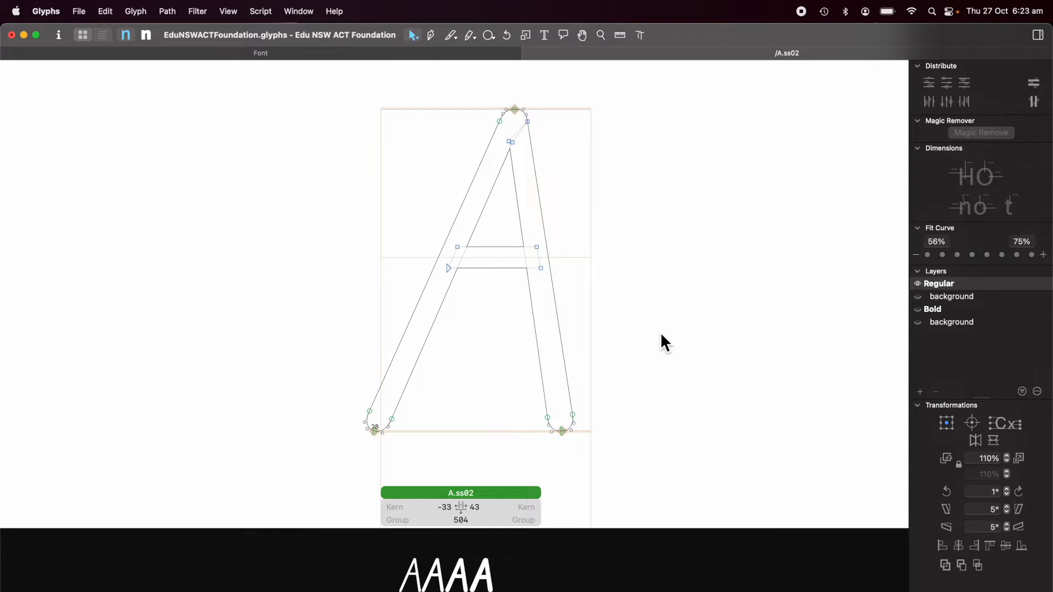
key("super+a")
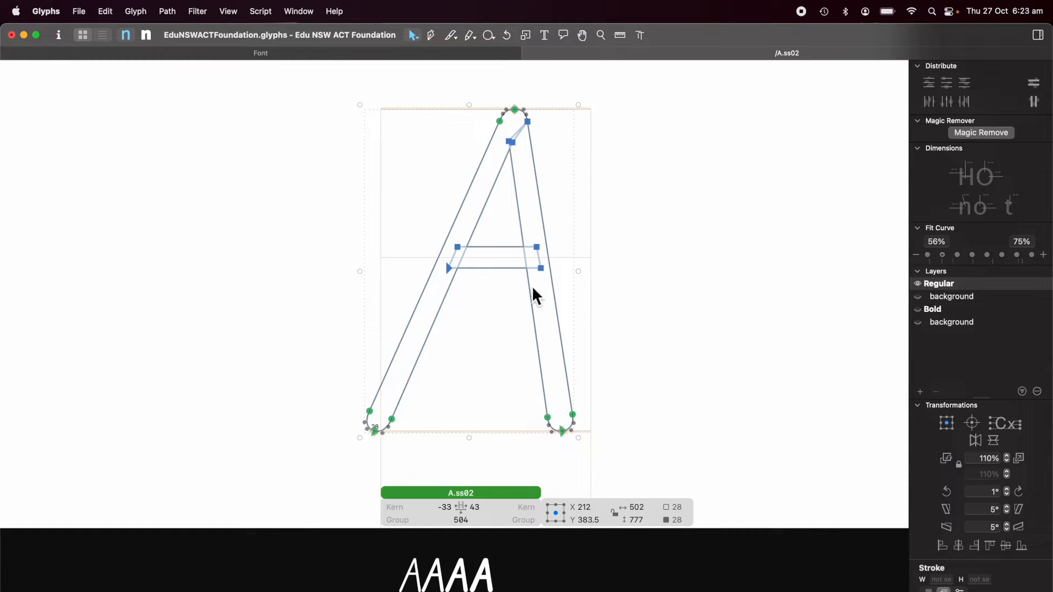
left_click(167, 11)
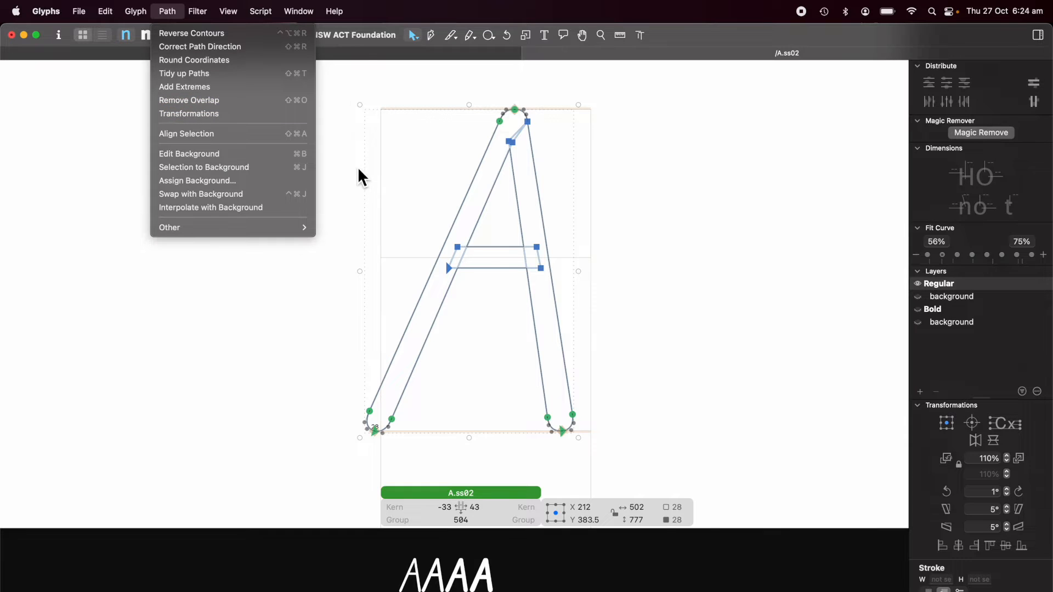
Step: Cancel an early Noodler preview, remove overlap on the A.ss02 strokes, and reselect all nodes
mouse_move(201, 15)
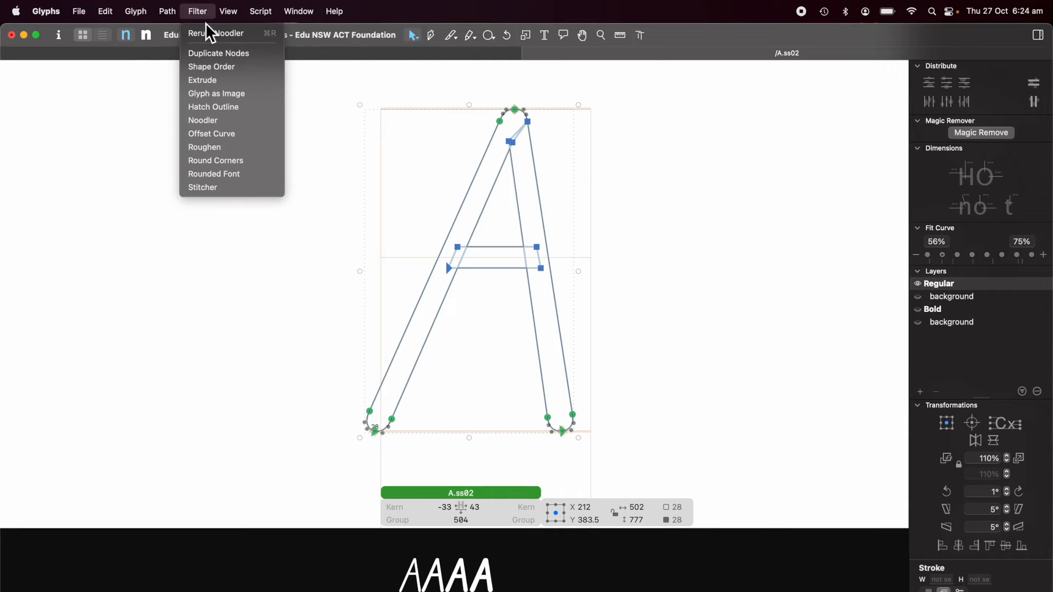
left_click(216, 121)
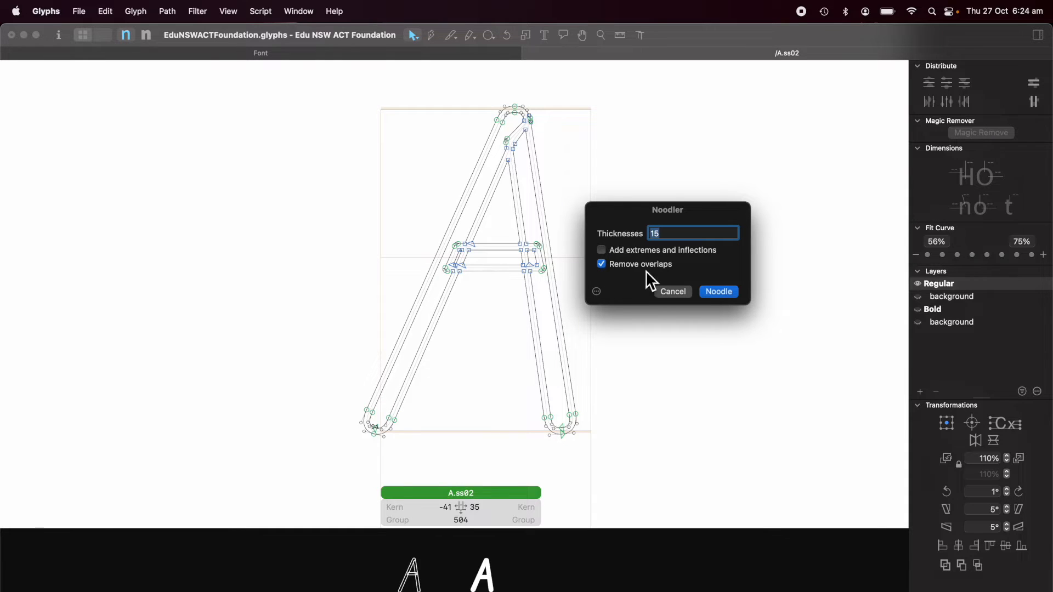
left_click(678, 294)
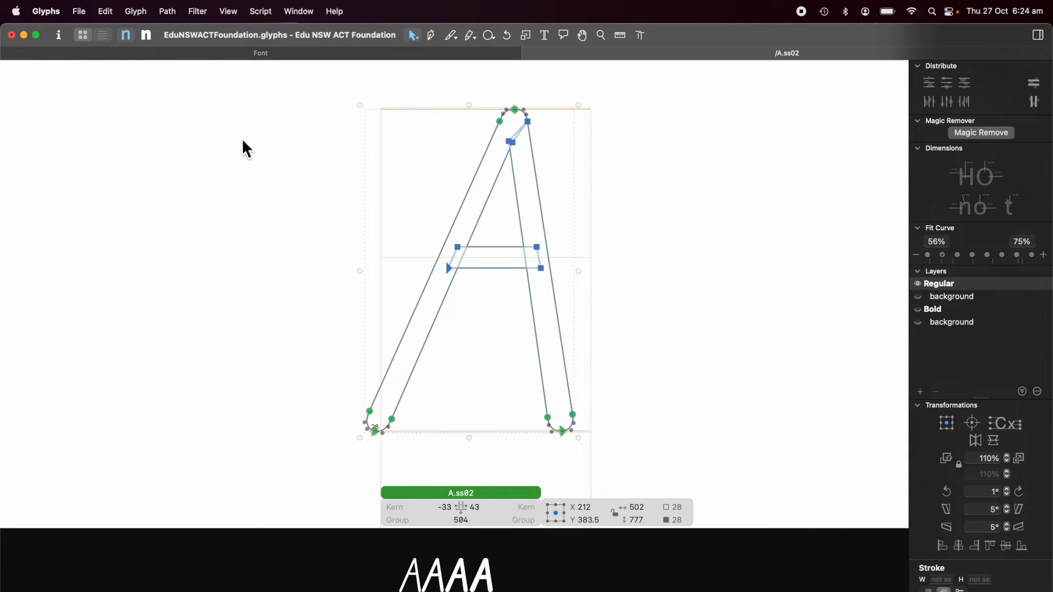
left_click(170, 15)
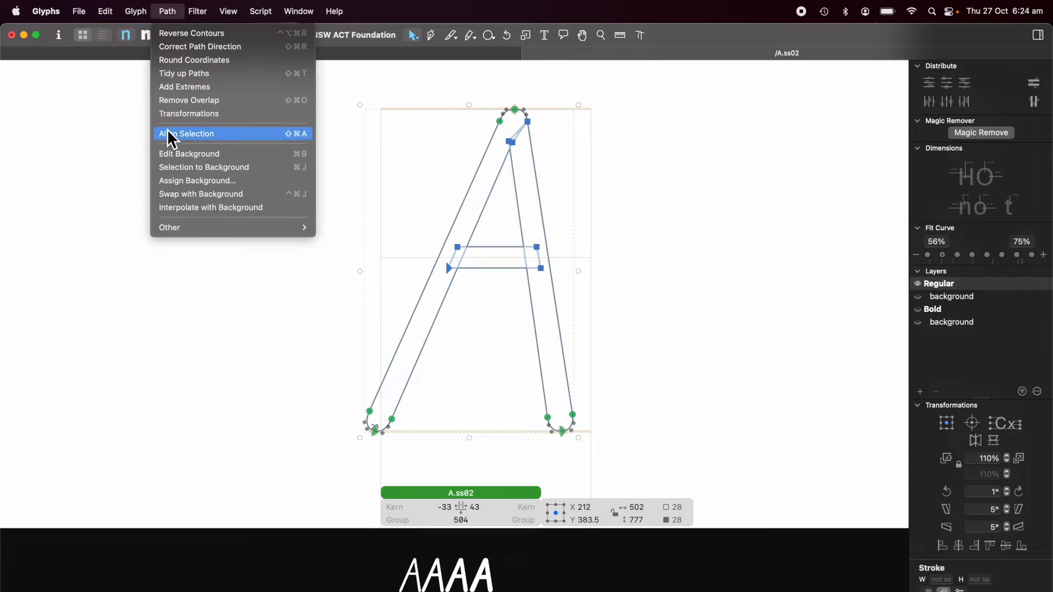
left_click(160, 99)
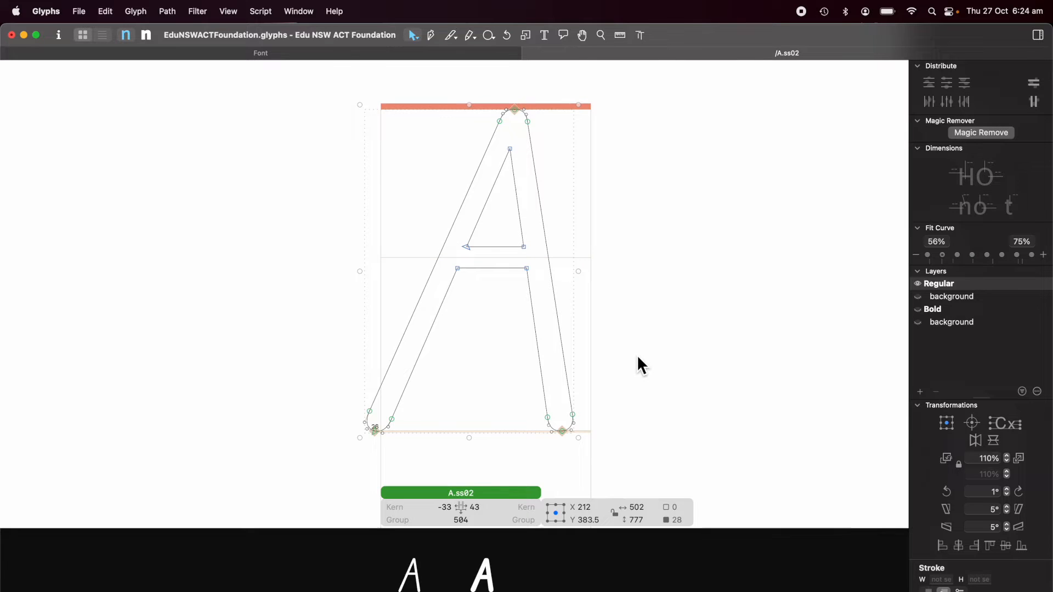
key("super+a")
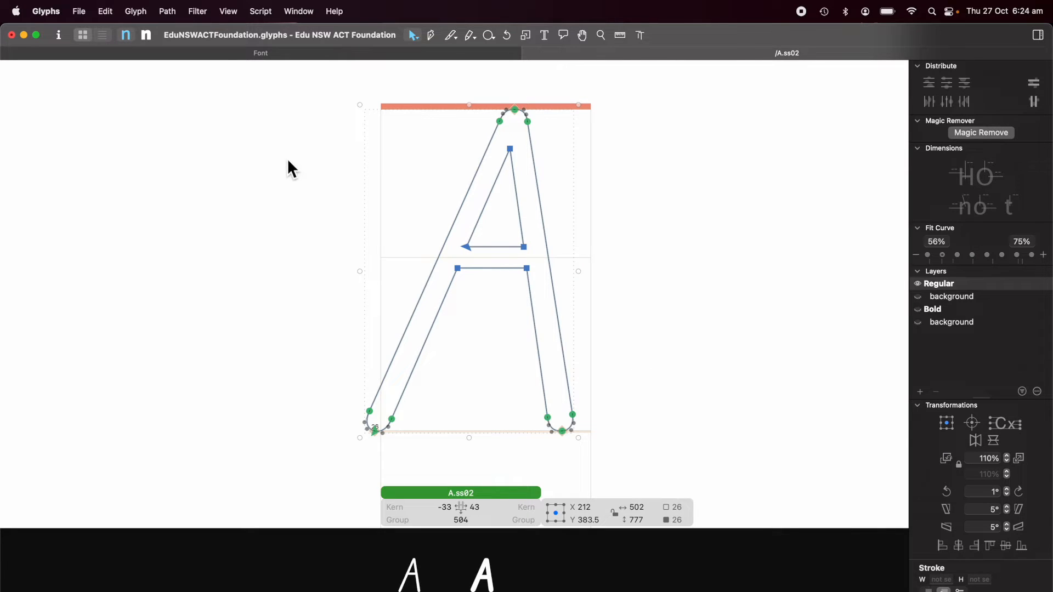
Step: Run Noodler on the Regular A.ss02 with thickness 15 and Remove overlaps on
left_click(204, 13)
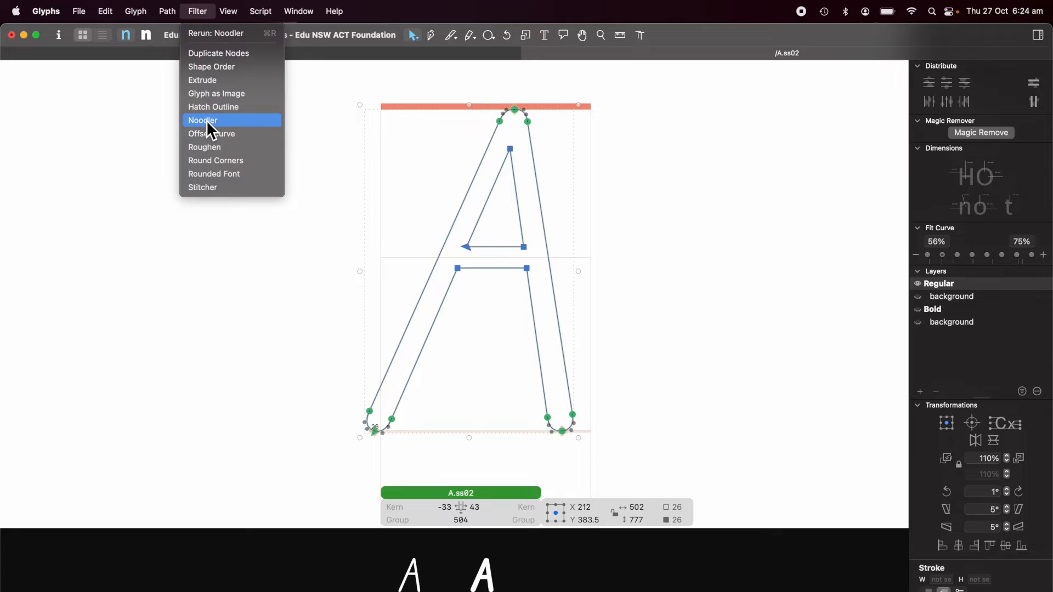
left_click(207, 119)
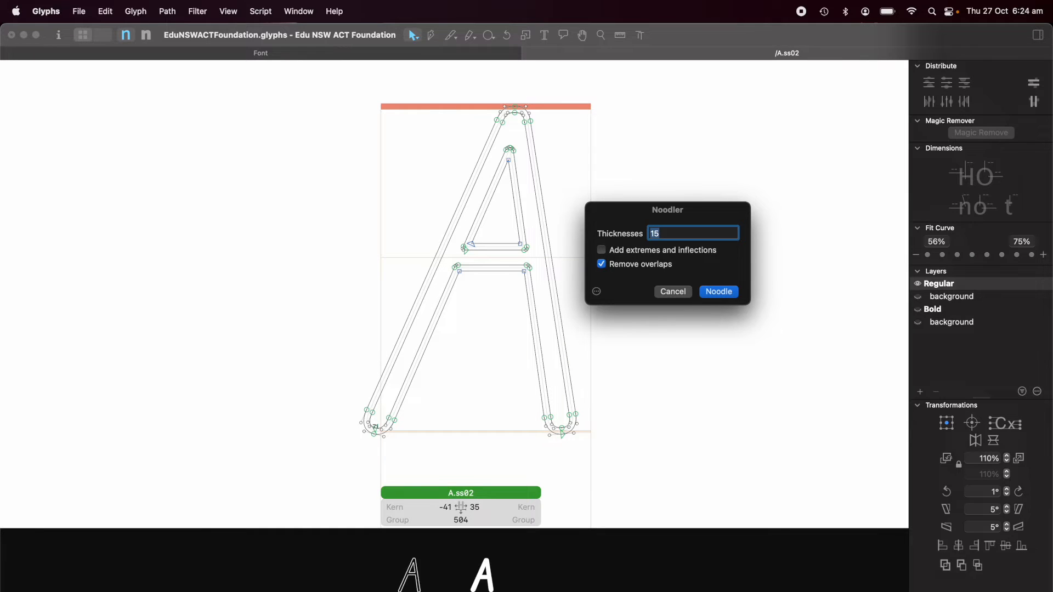
left_click(723, 296)
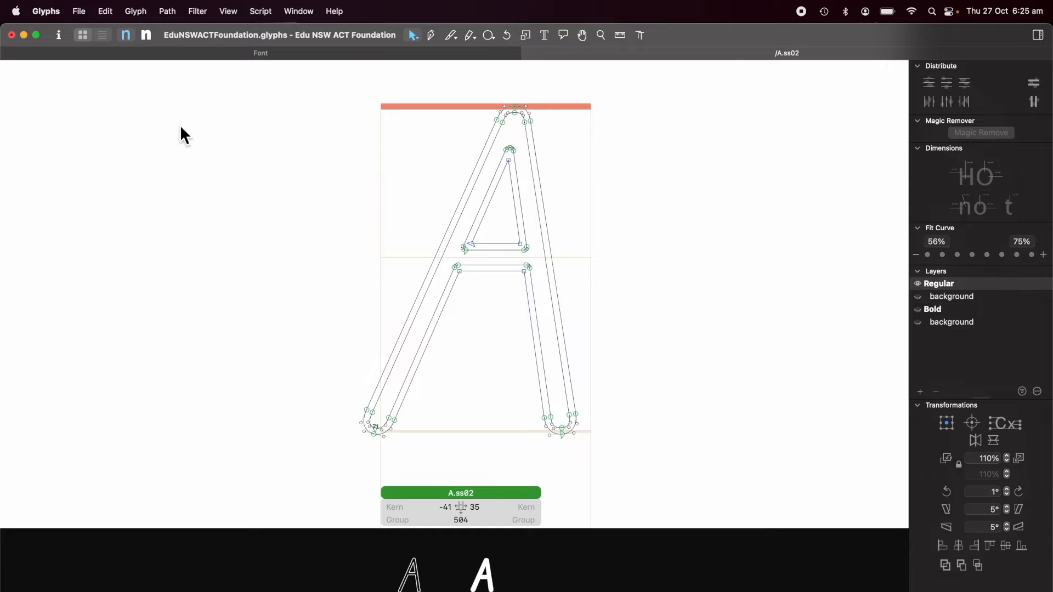
Step: Switch to the Bold master and remove overlap on the whole A.ss02 outline
left_click(146, 36)
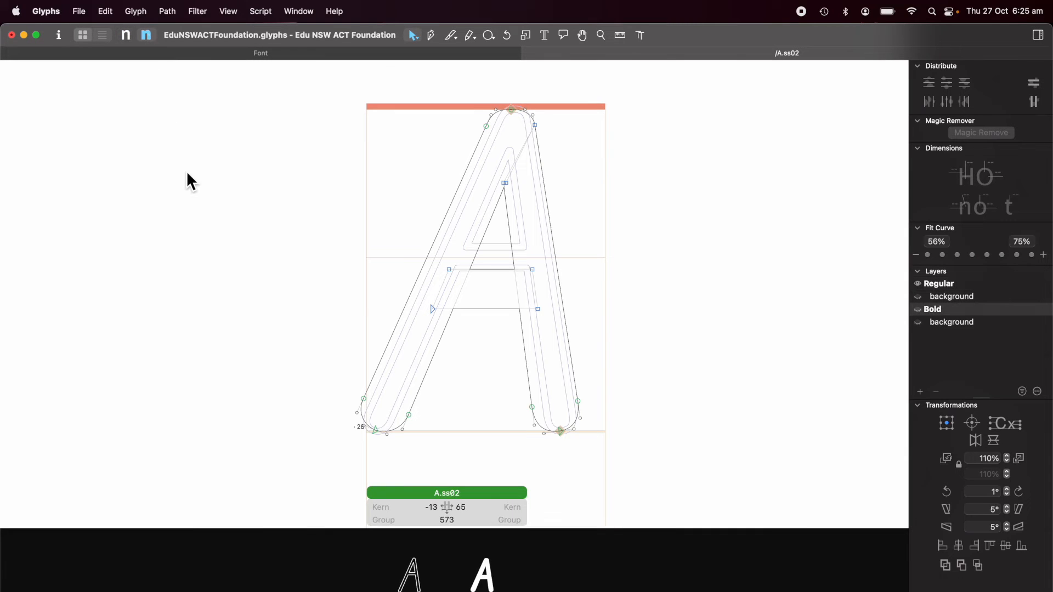
key("super+a")
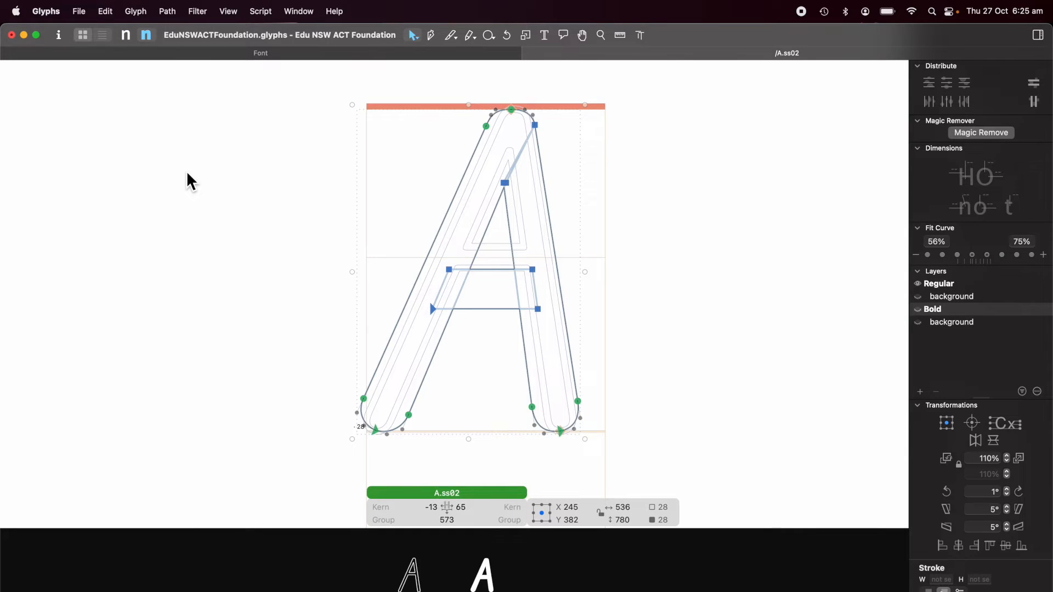
left_click(169, 12)
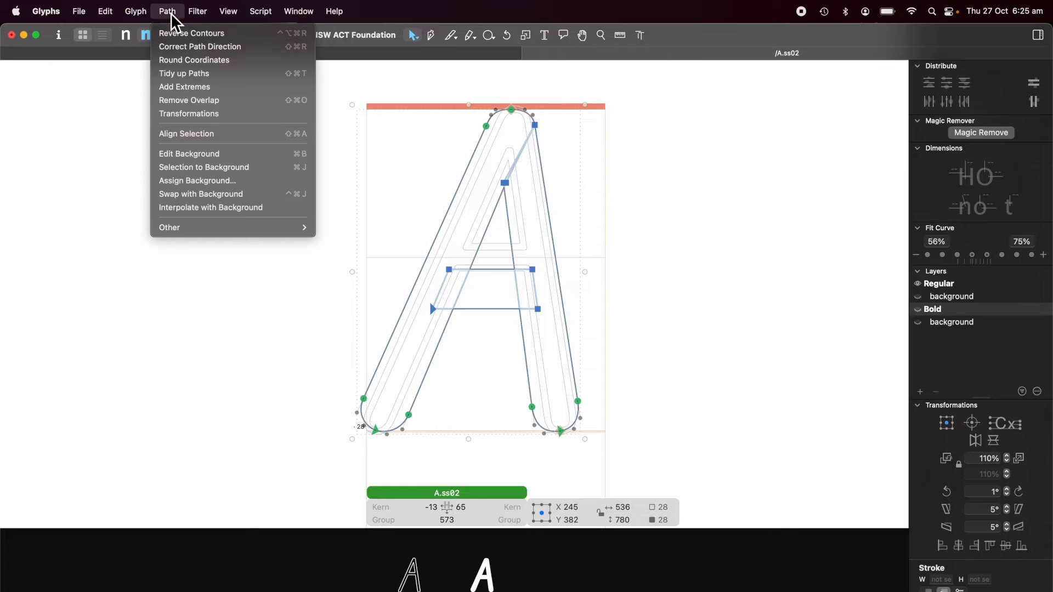
left_click(172, 101)
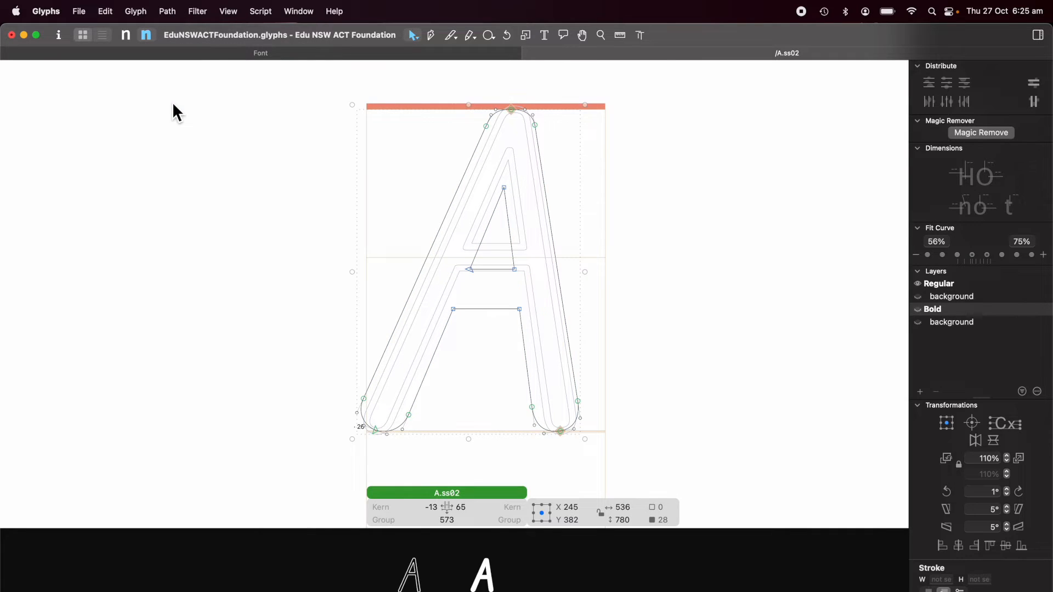
Step: Noodle the Bold outline at thickness 15, then return to the Regular master
left_click(199, 12)
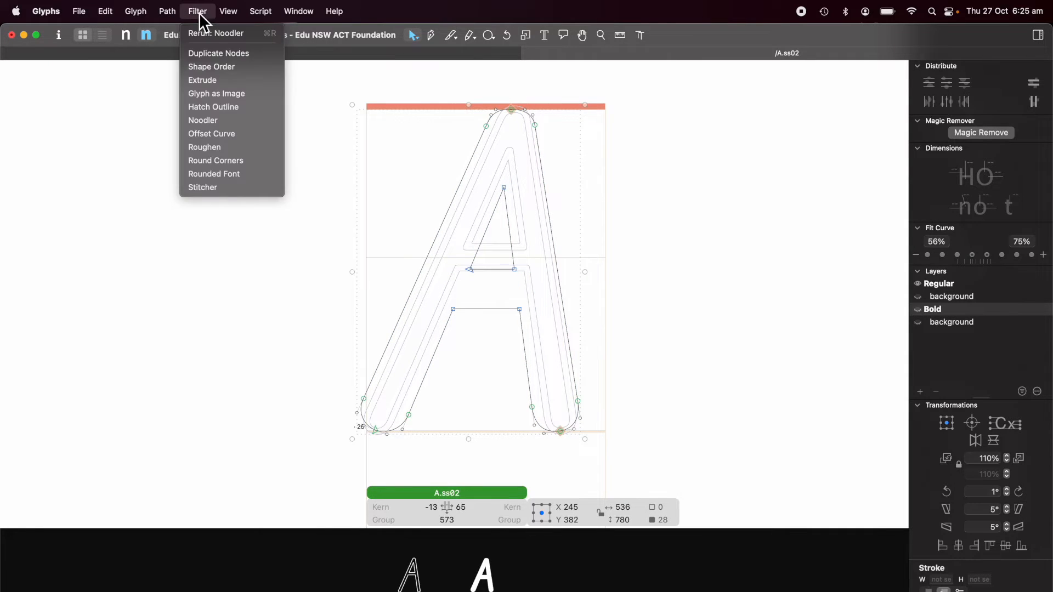
left_click(223, 121)
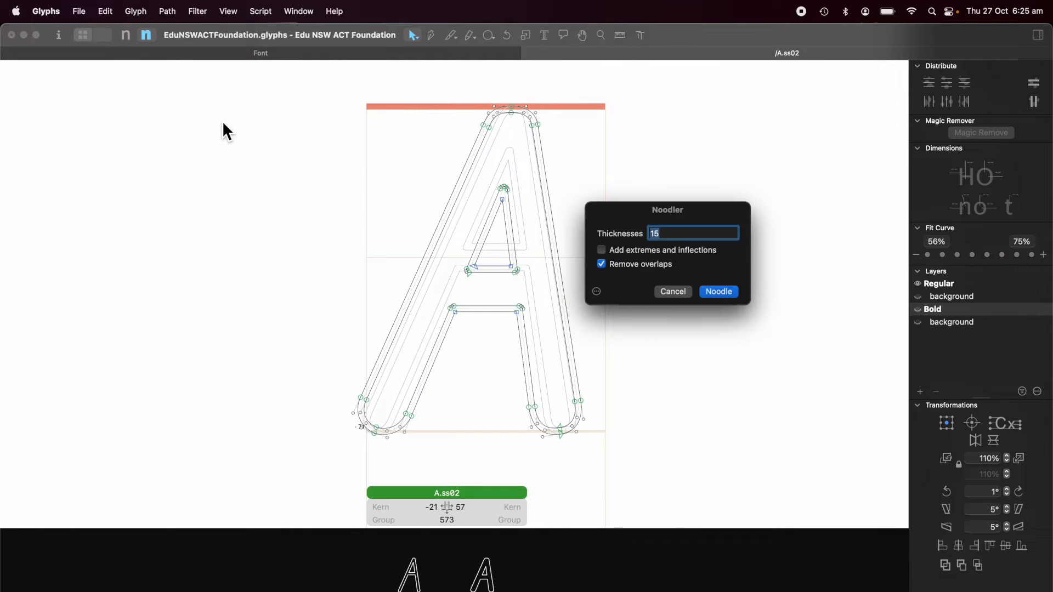
left_click(721, 292)
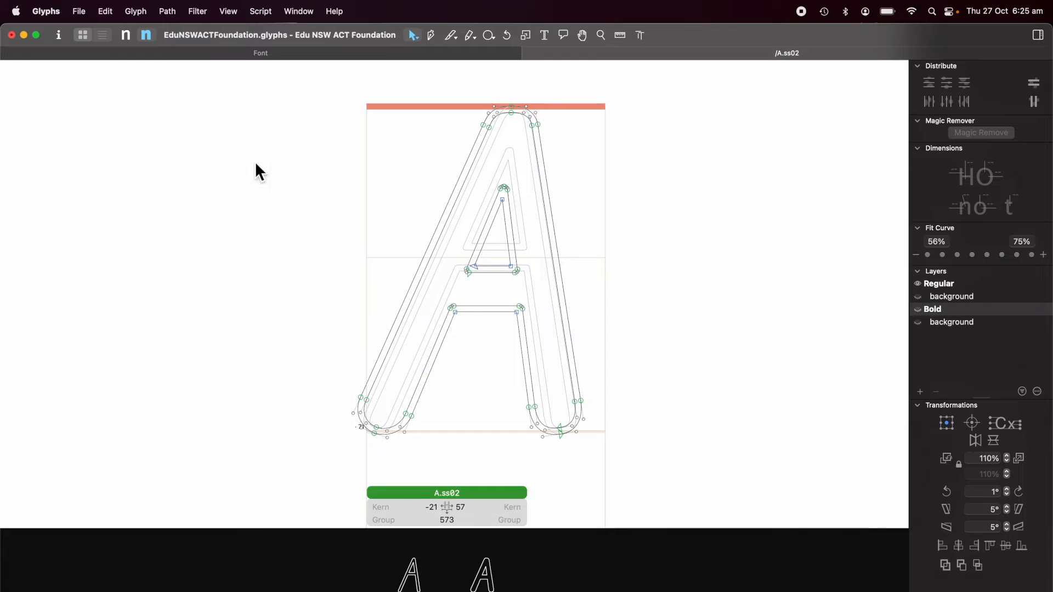
left_click(127, 37)
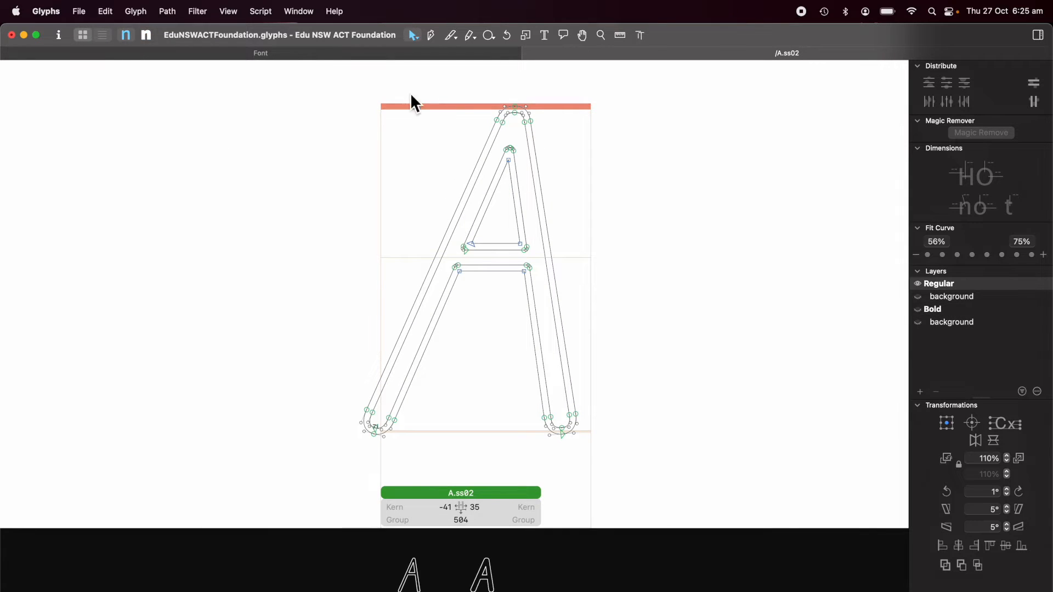
left_click(399, 58)
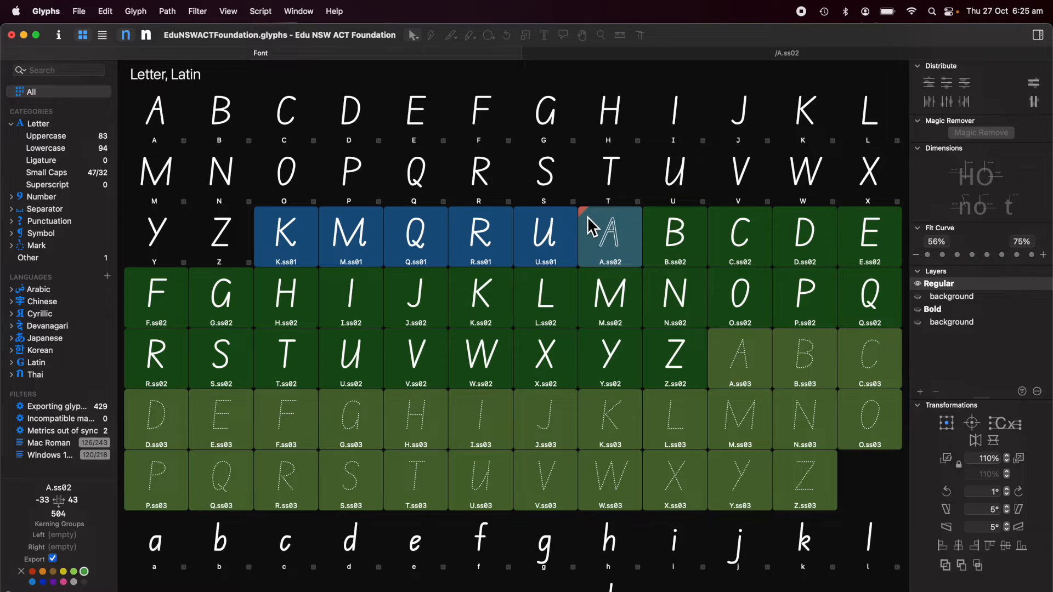
mouse_move(587, 216)
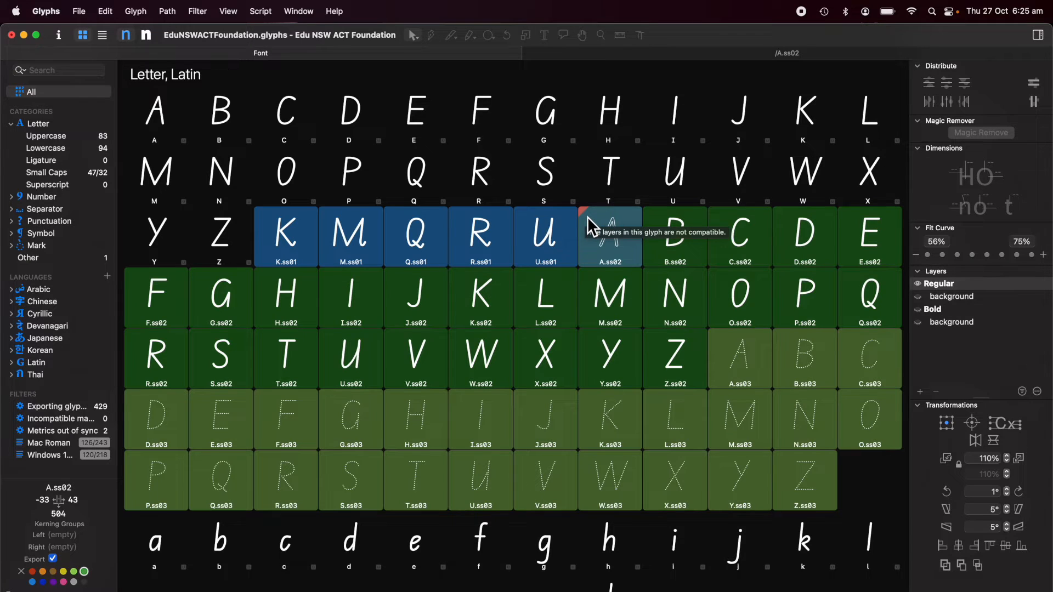
left_click(660, 55)
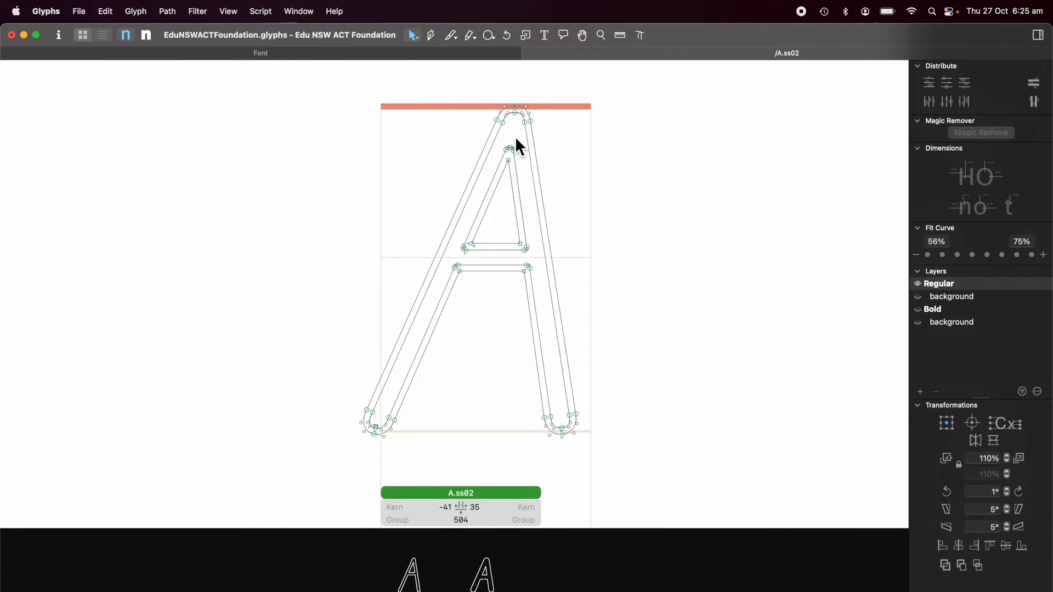
Step: Zoom into the Regular A.ss02 apex and delete the extra on-curve node
scroll(516, 141, "up", 5)
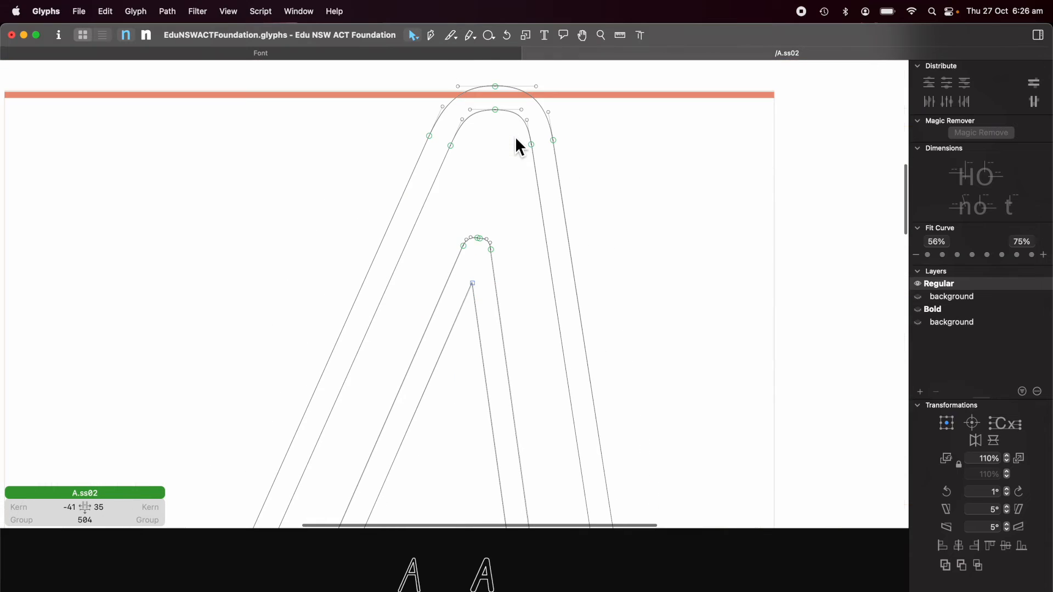
scroll(481, 253, "up", 3)
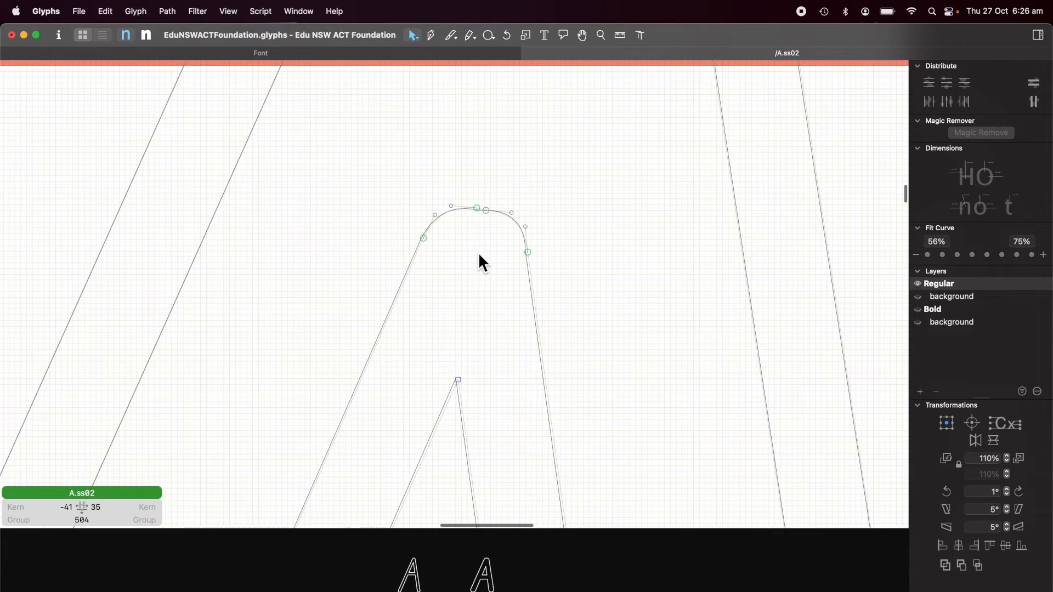
left_click(477, 208)
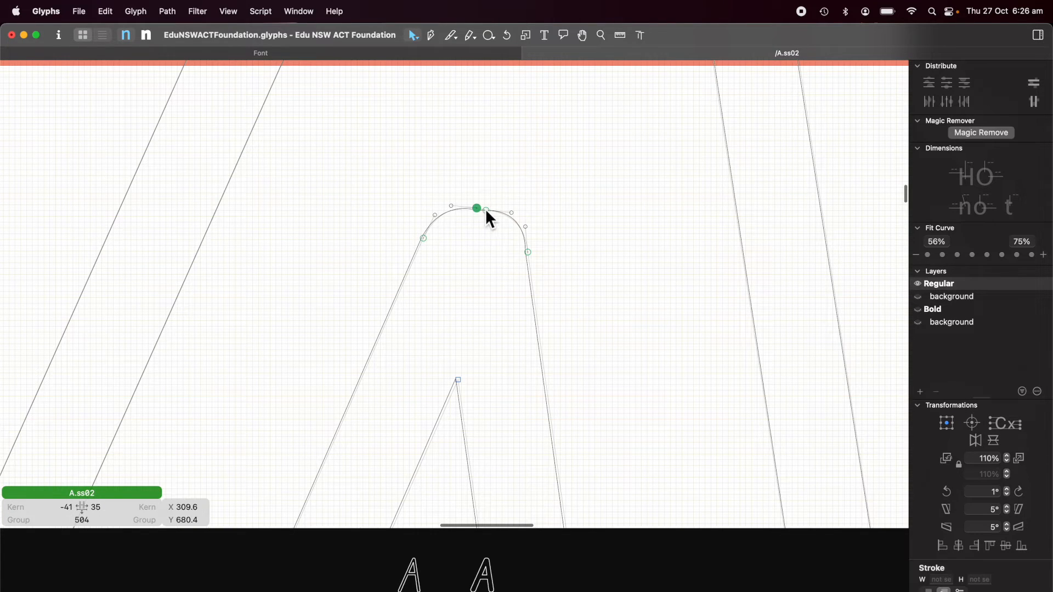
left_click(487, 211)
key("Delete")
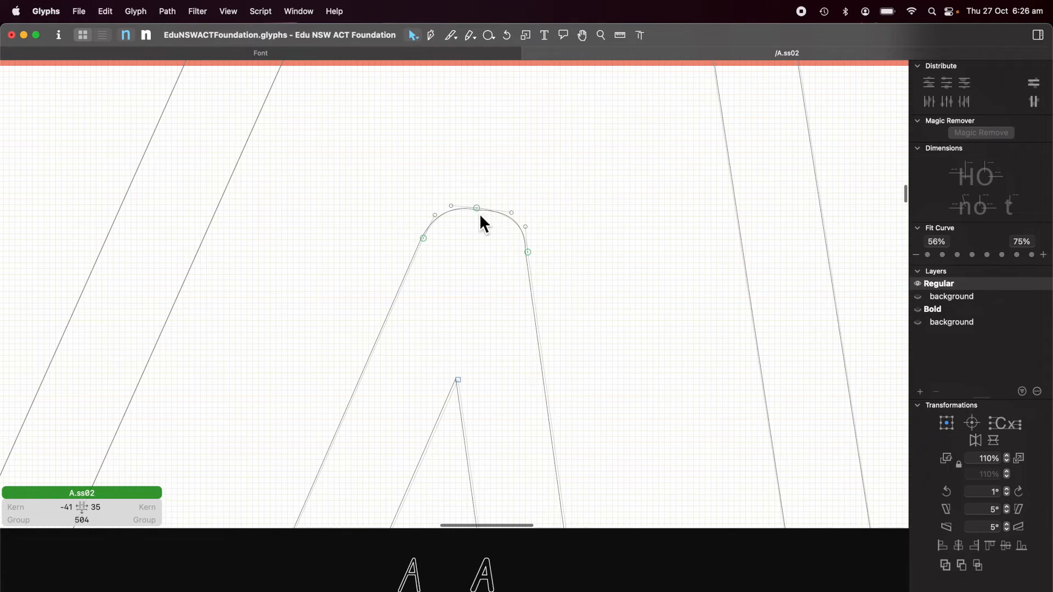
left_click(477, 208)
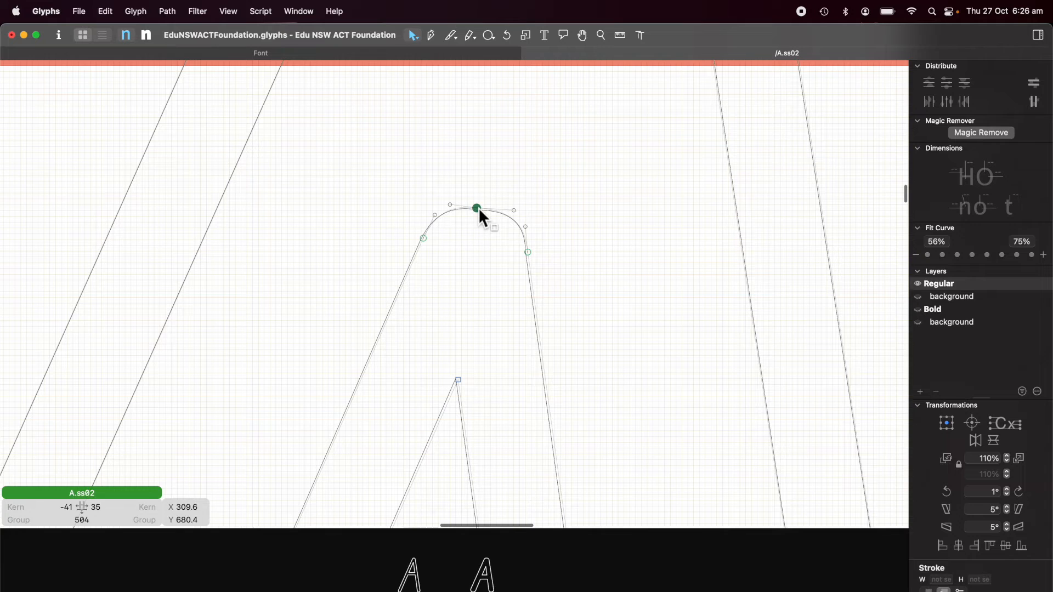
left_click(543, 208)
scroll(542, 209, "down", 5)
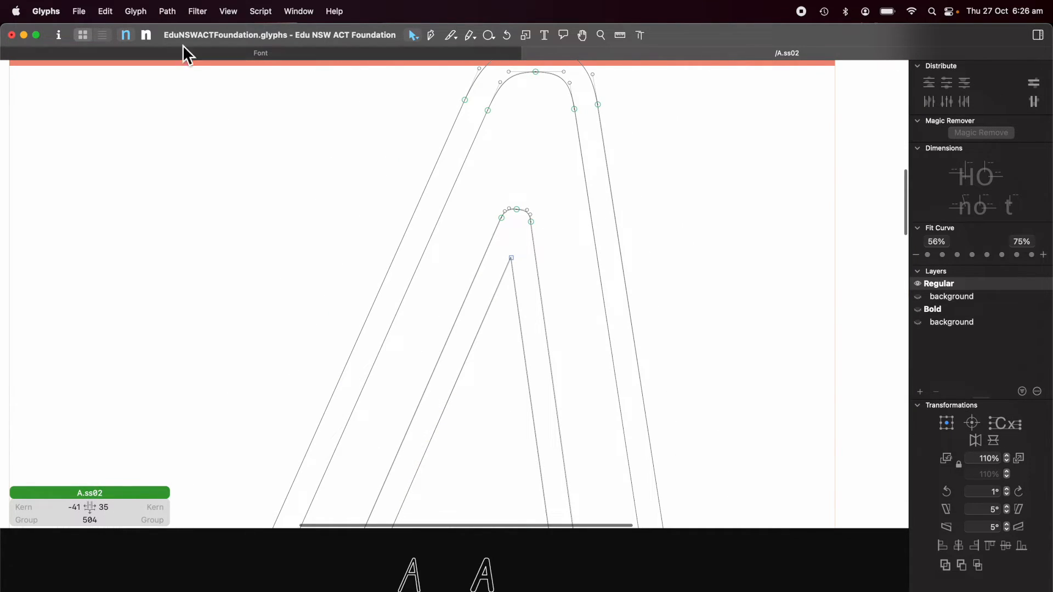
Step: Compare the Bold master's apex nodes against the corrected Regular outline
left_click(146, 36)
scroll(494, 364, "up", 5)
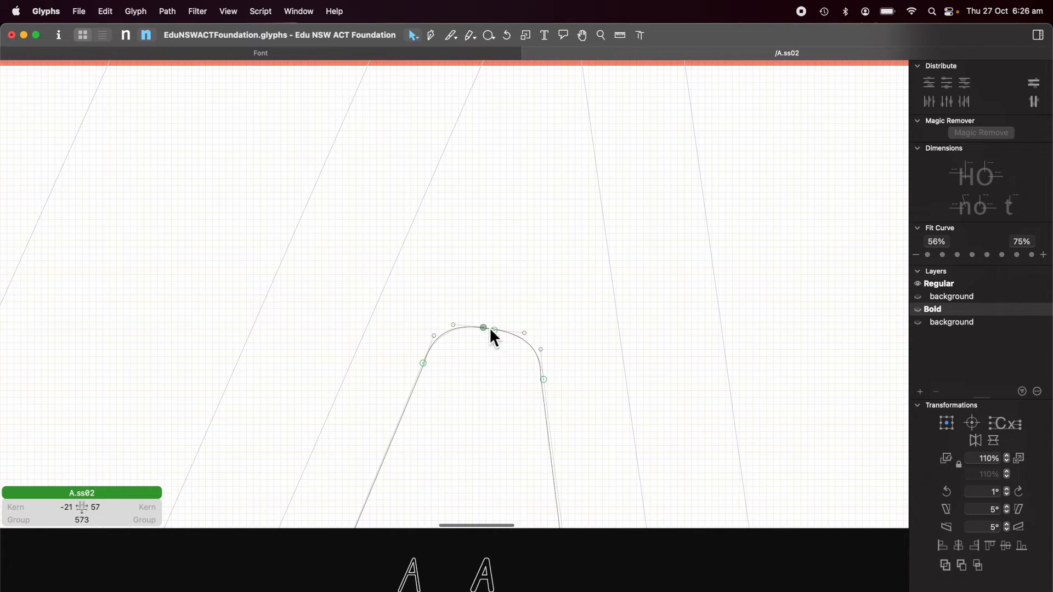
left_click(495, 329)
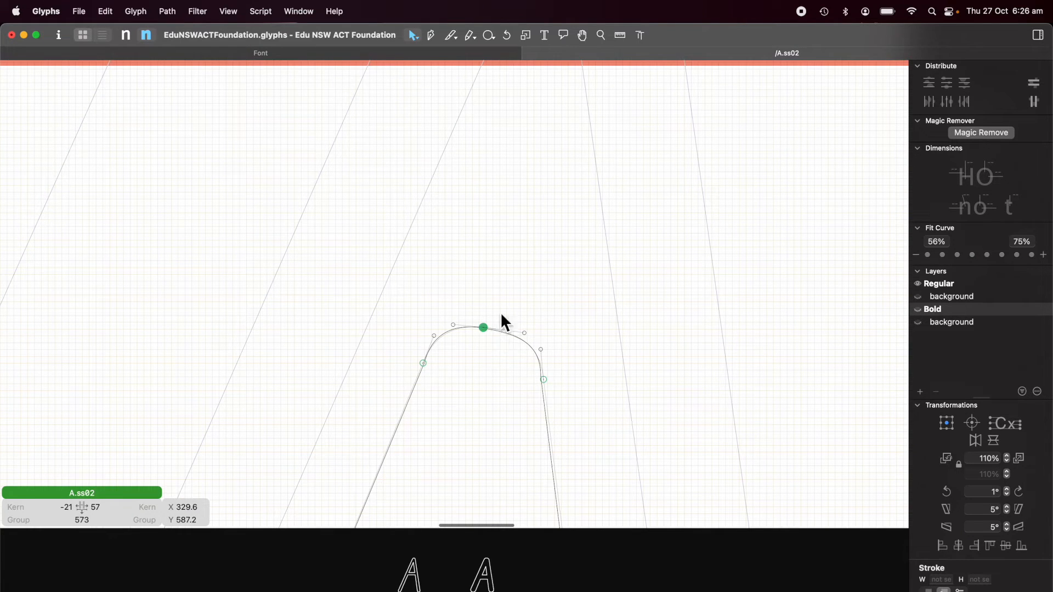
scroll(532, 213, "down", 5)
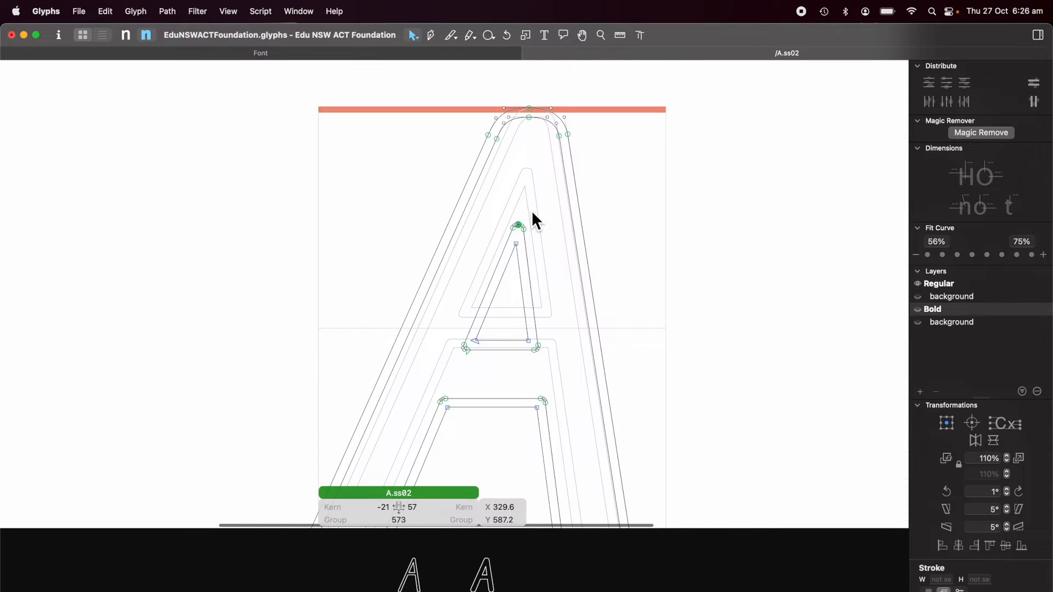
scroll(545, 278, "down", 5)
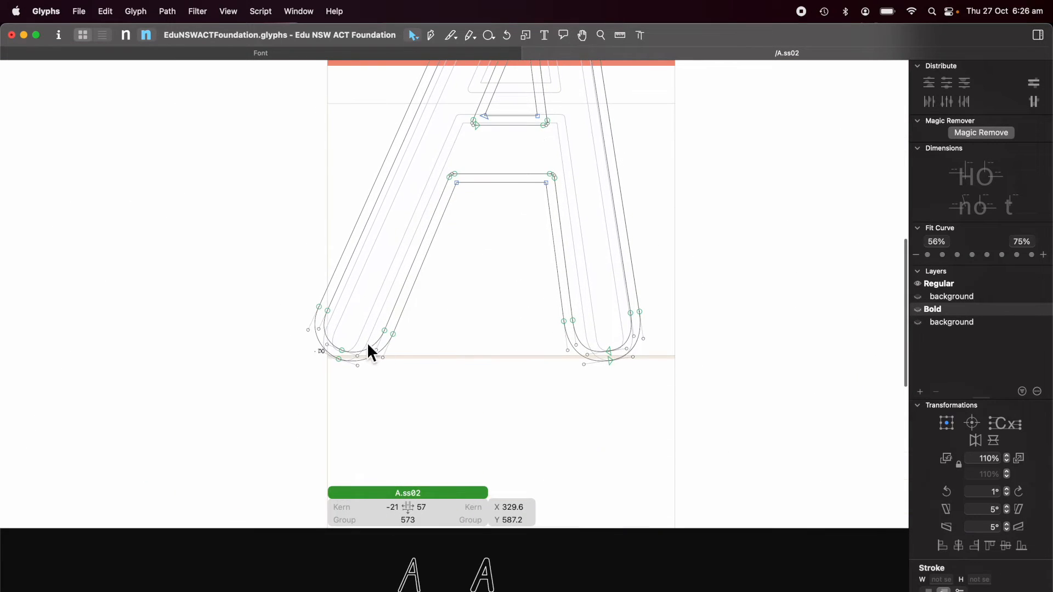
scroll(346, 349, "up", 5)
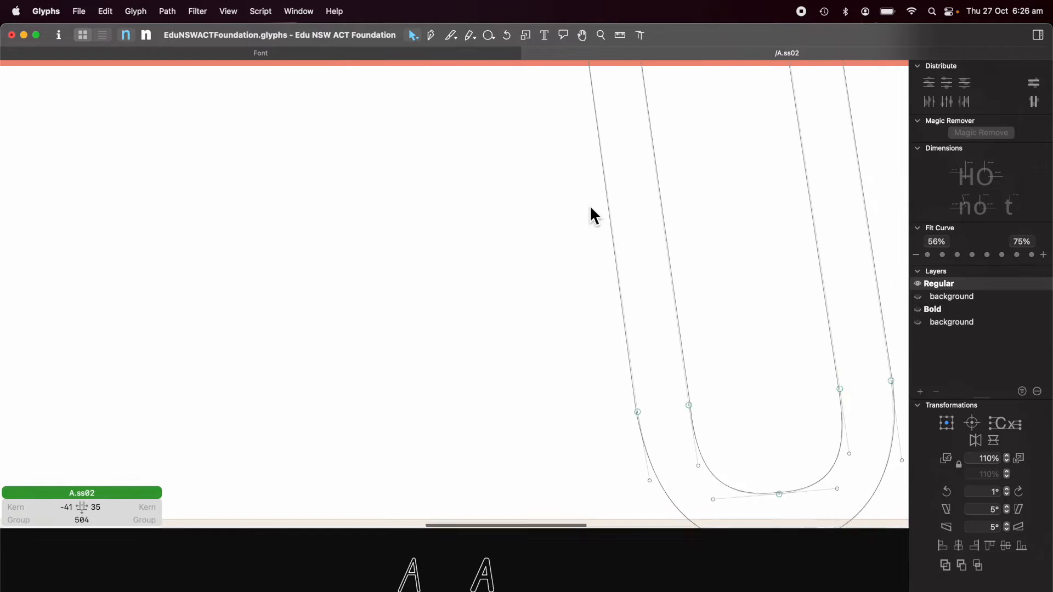
scroll(591, 205, "up", 2)
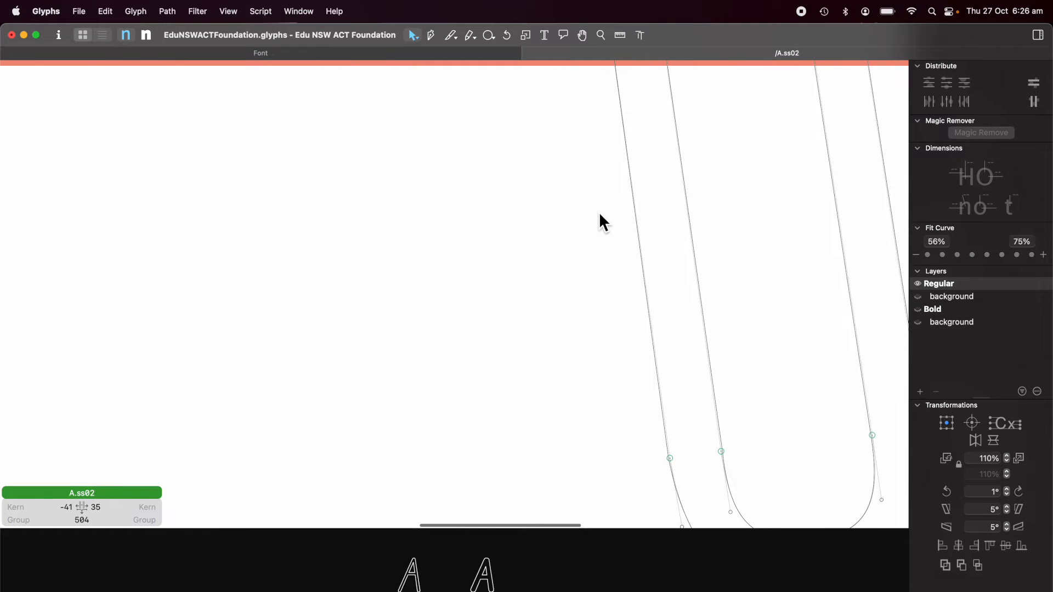
scroll(599, 211, "down", 5)
scroll(621, 209, "up", 10)
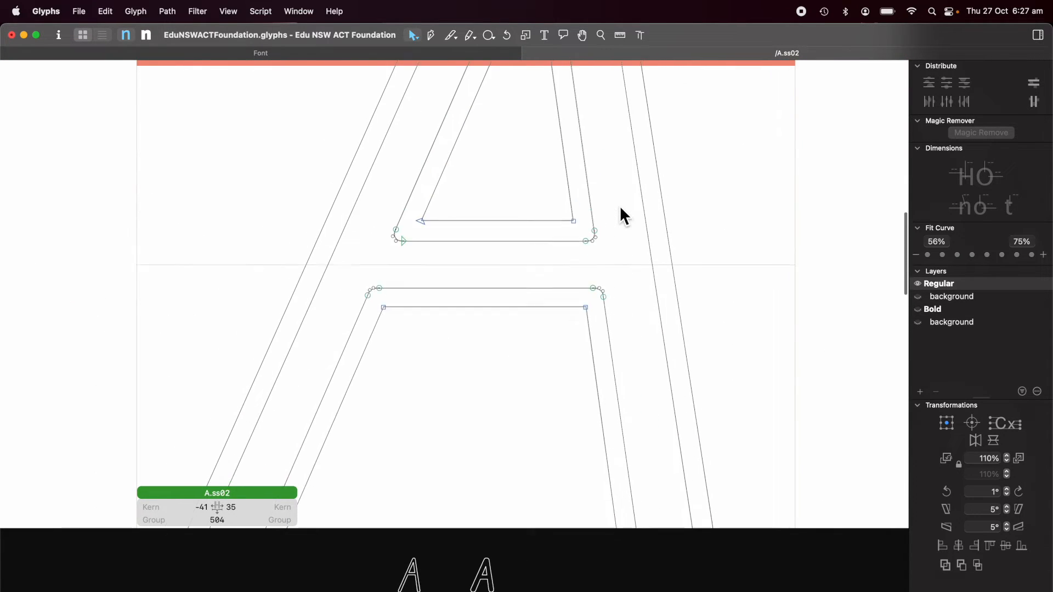
scroll(620, 207, "down", 6)
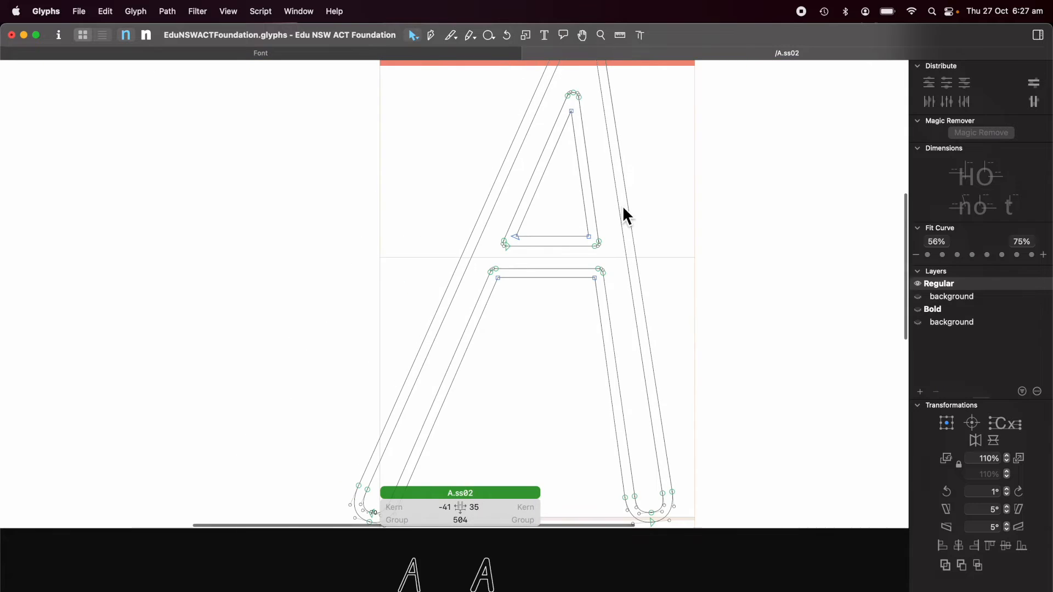
scroll(661, 222, "down", 2)
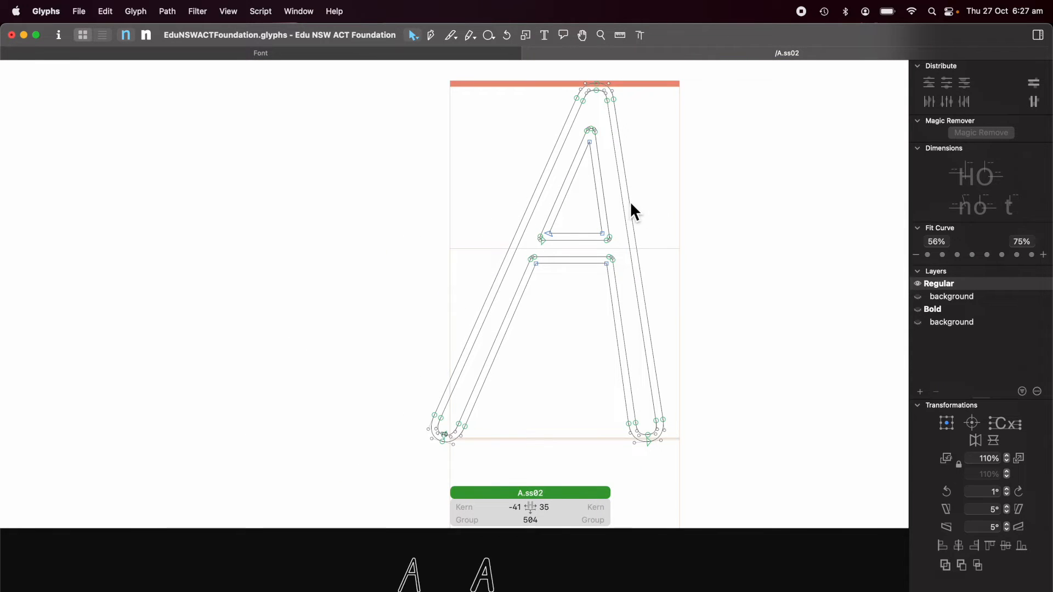
scroll(445, 214, "right", 10)
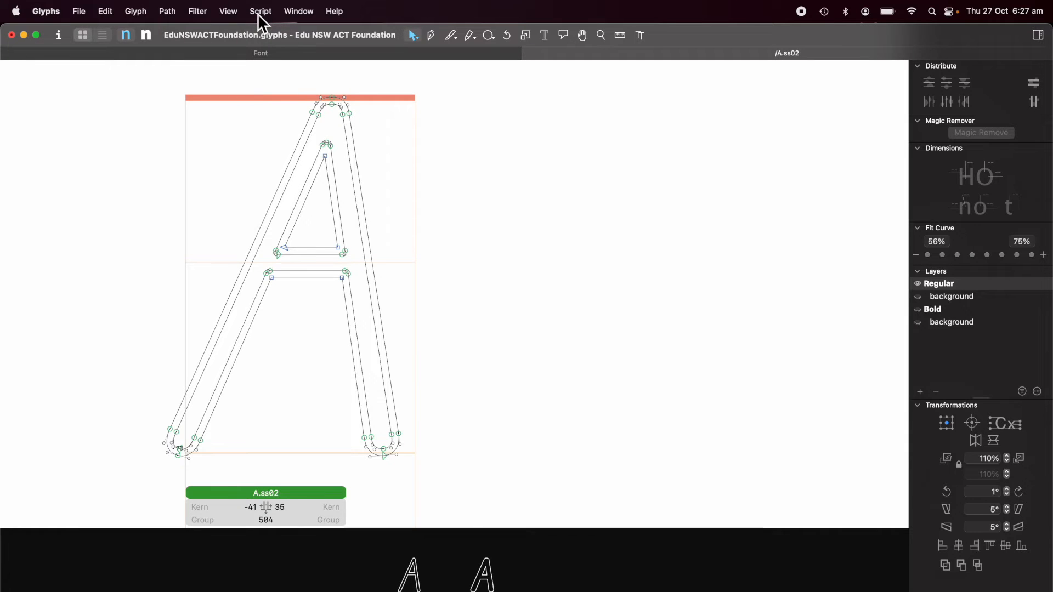
Step: Show master compatibility and make the Bold outline start at its bottom-left point
left_click(229, 12)
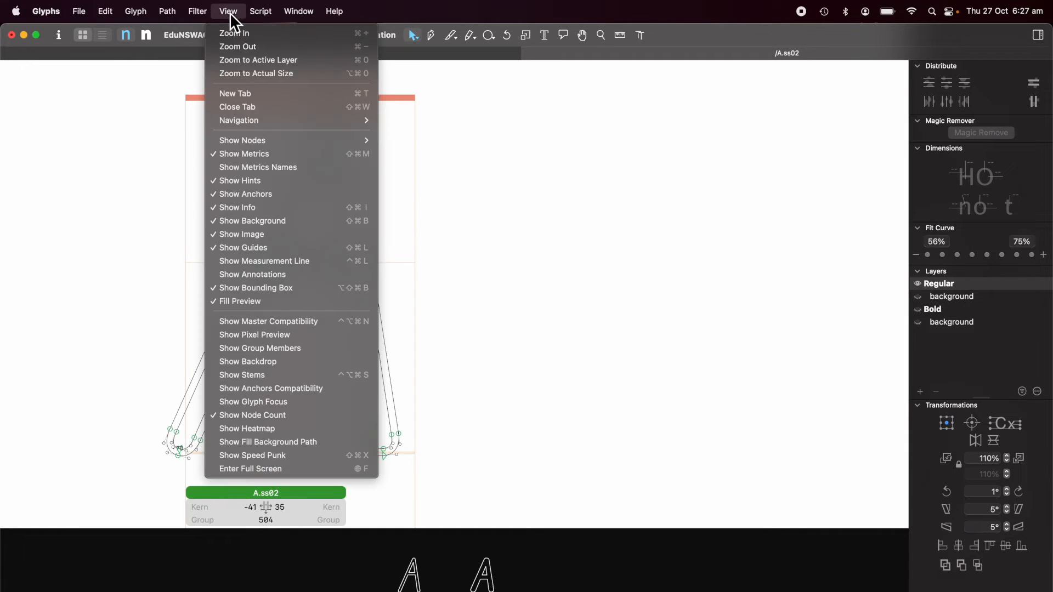
left_click(234, 322)
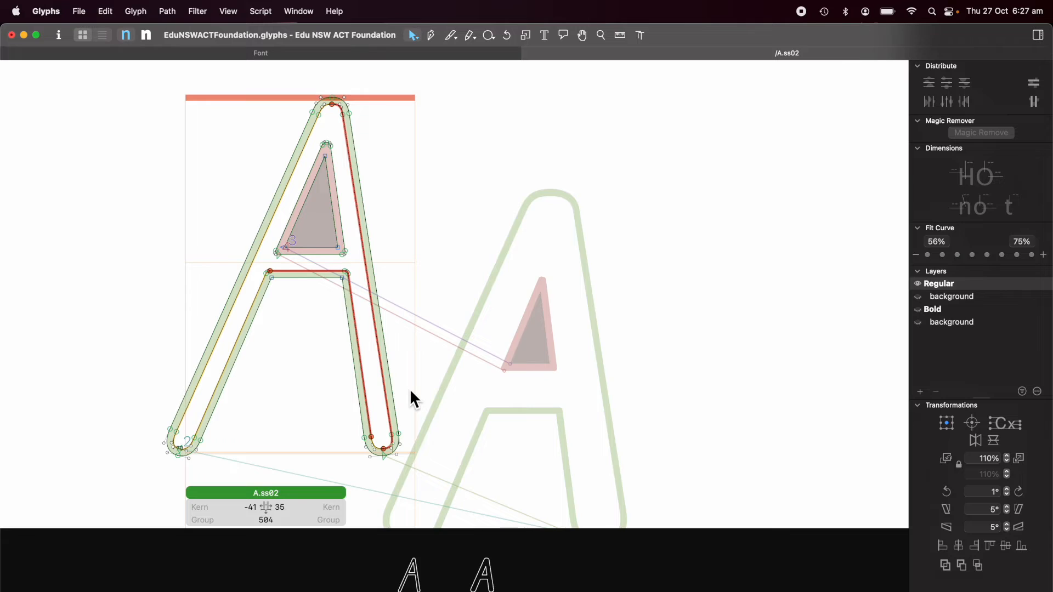
scroll(410, 388, "down", 5)
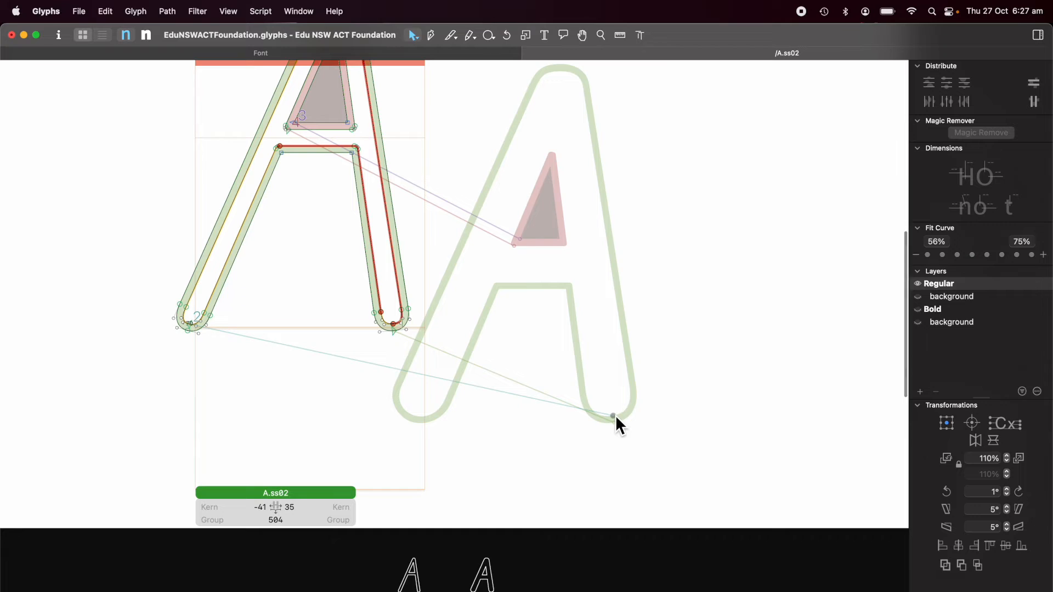
left_click_drag(616, 416, 416, 416)
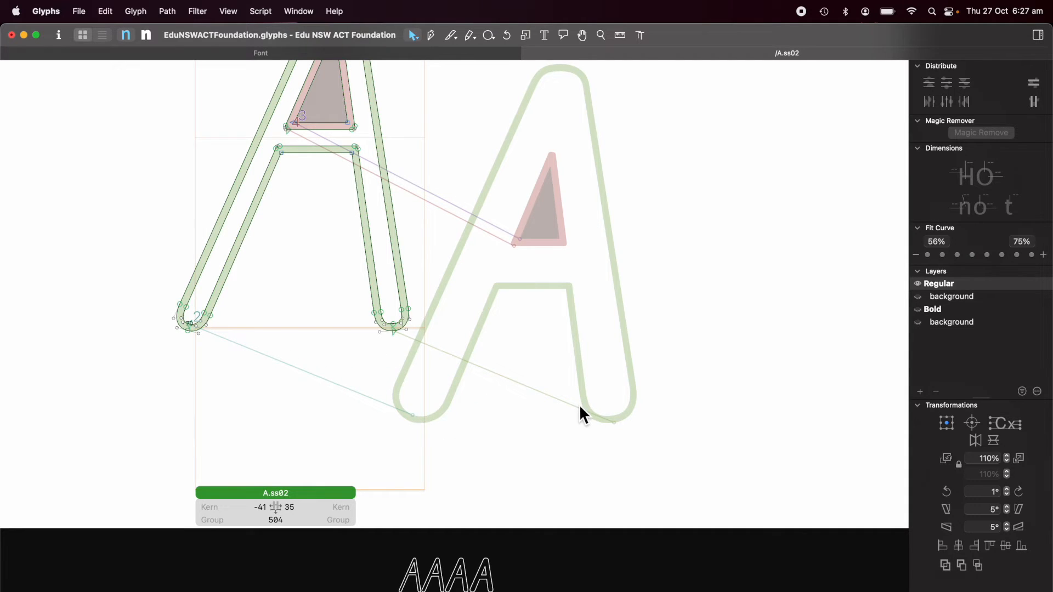
Step: Leave the A.ss02 canvas and return to the font overview grid
scroll(525, 311, "up", 5)
scroll(525, 311, "left", 3)
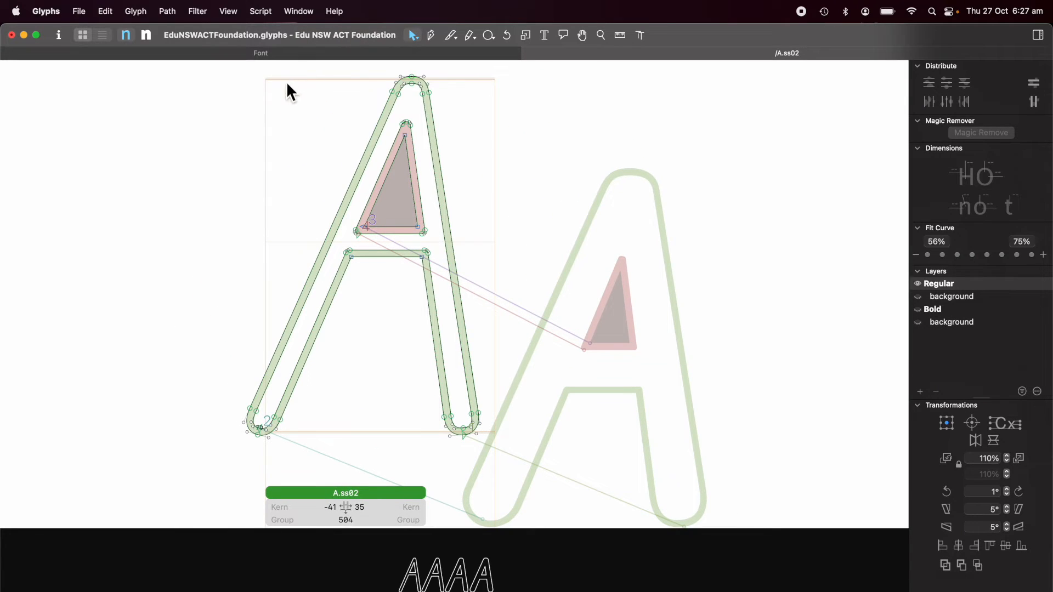
left_click(453, 55)
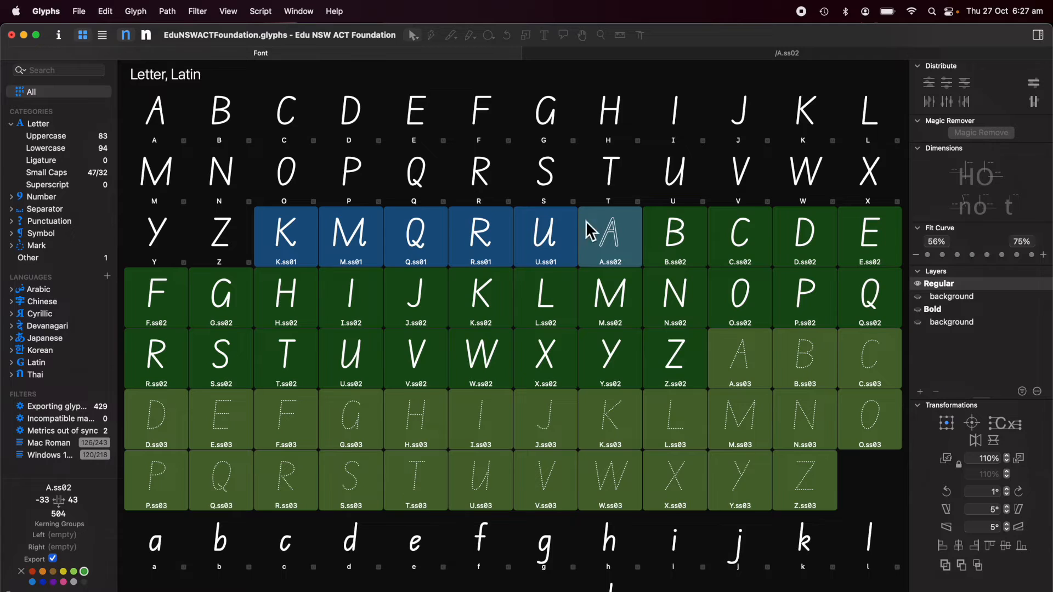
Step: Select B.ss02 through Z.ss02 together with the lowercase ss02 glyphs
left_click(677, 239)
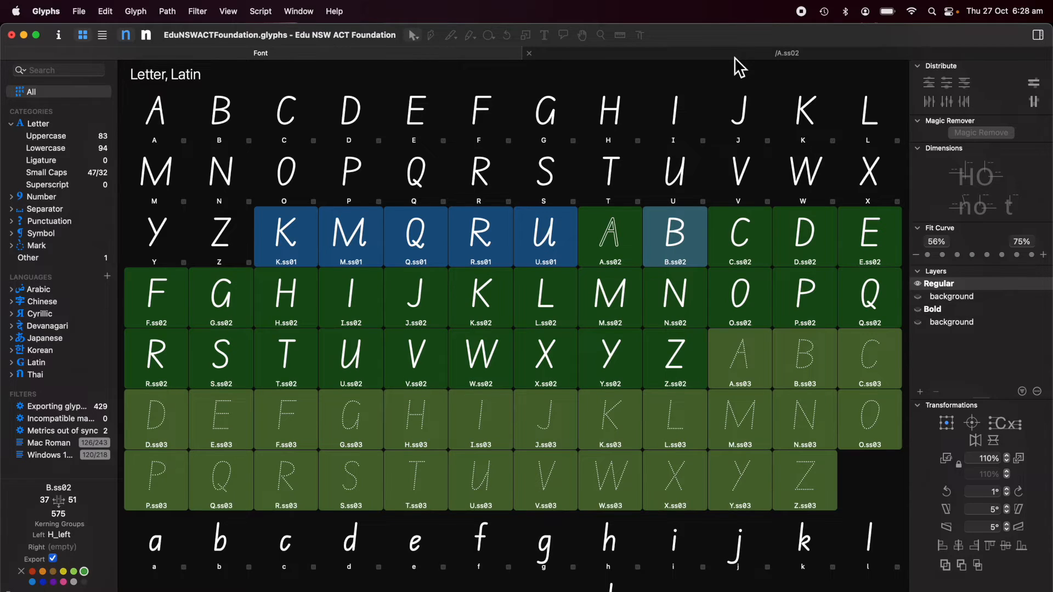
left_click(674, 363, "shift")
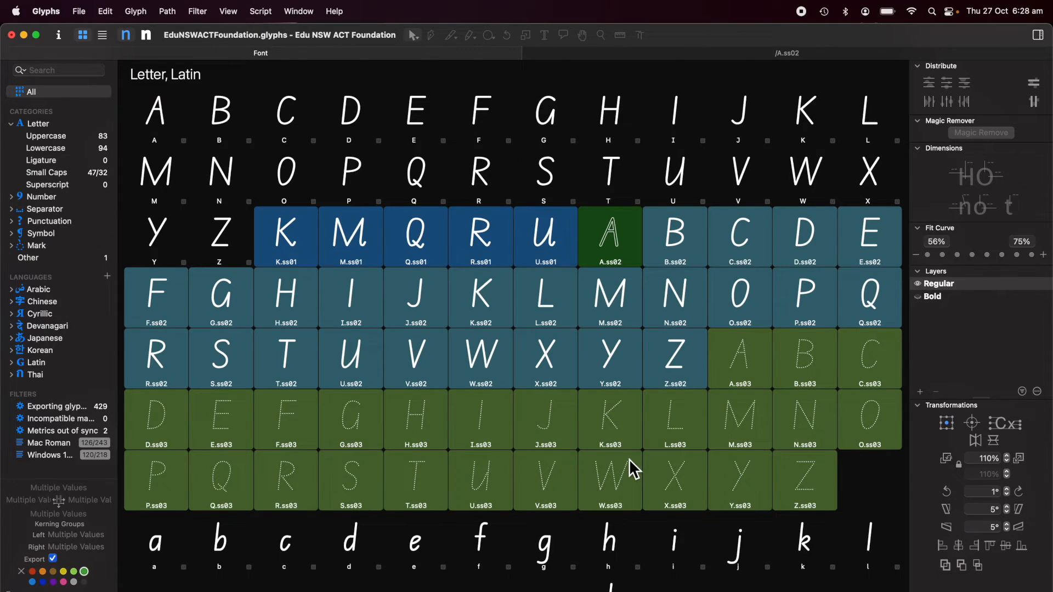
scroll(629, 464, "down", 8)
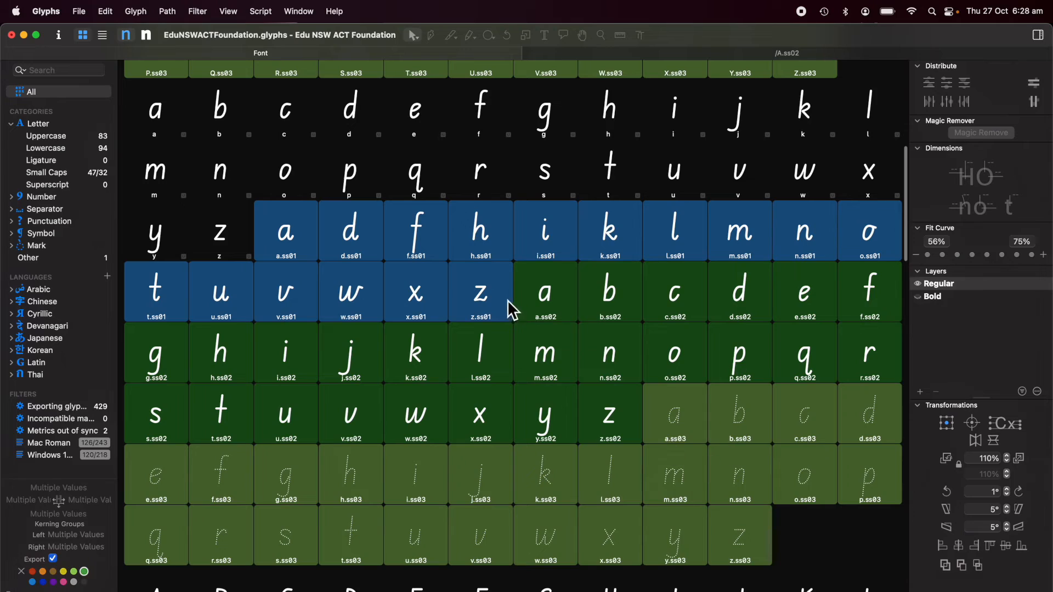
left_click_drag(549, 298, 677, 298)
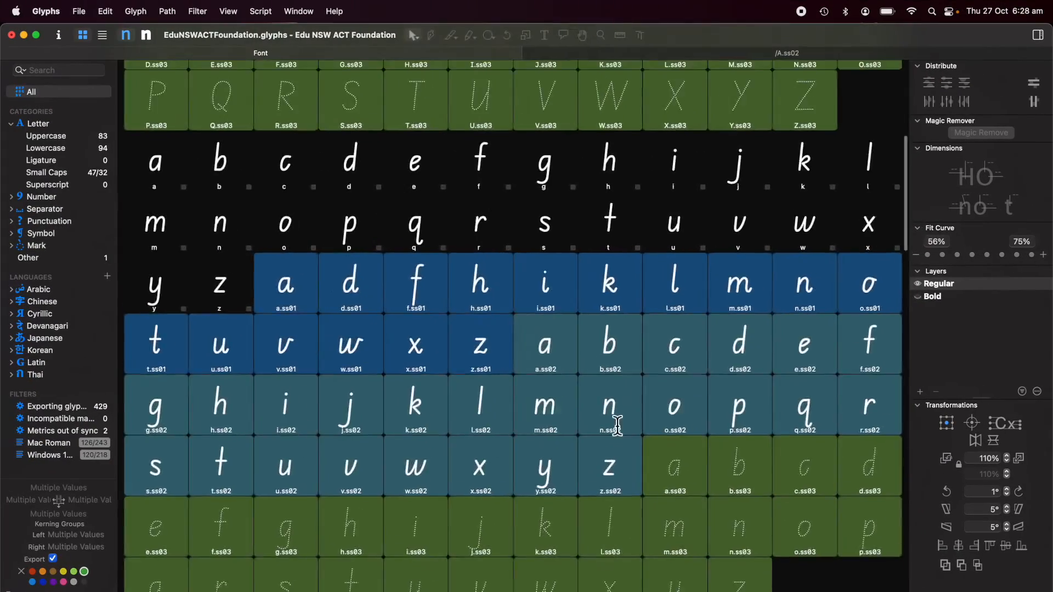
scroll(620, 431, "up", 8)
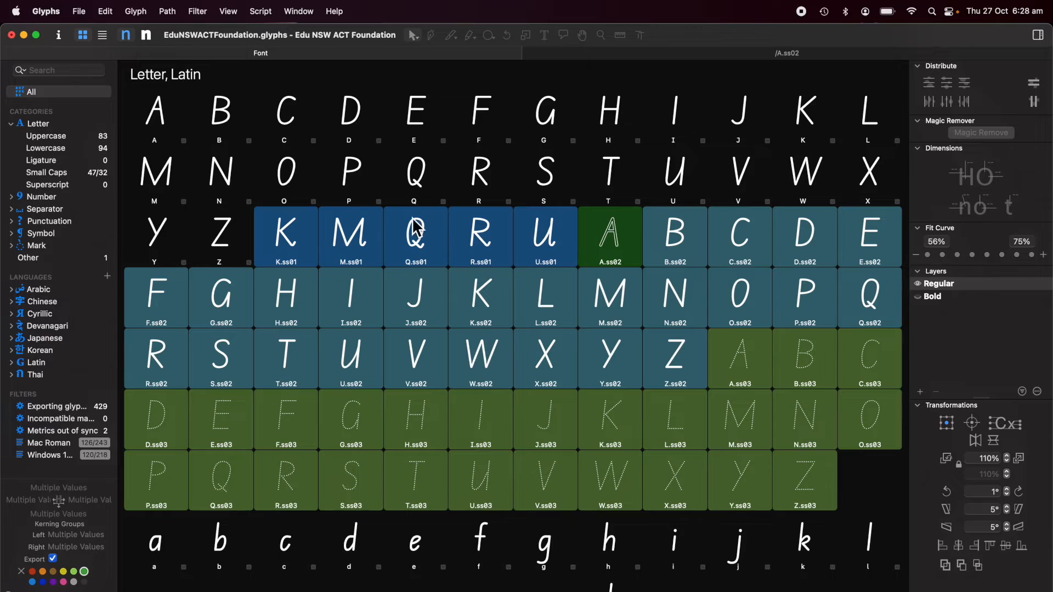
Step: Run Path > Remove Overlap on the selection in the Regular and then the Bold master
left_click(167, 12)
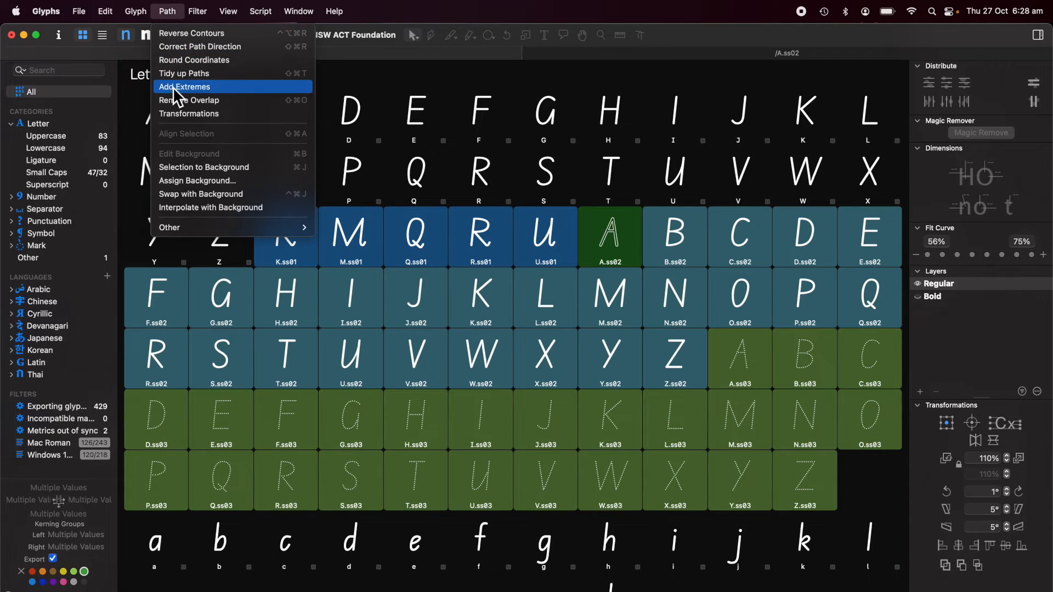
left_click(171, 104)
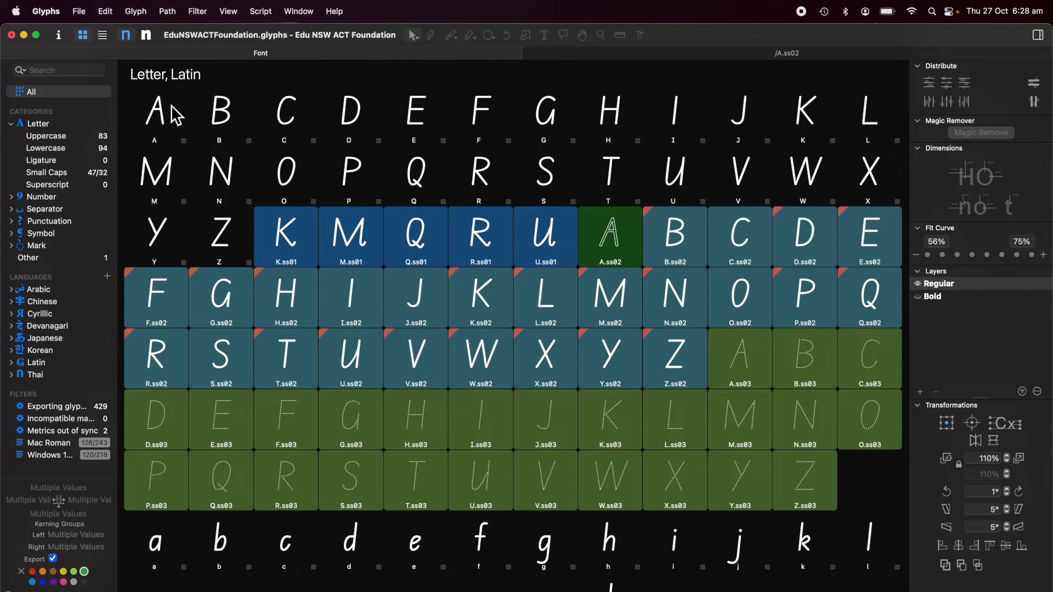
left_click(150, 38)
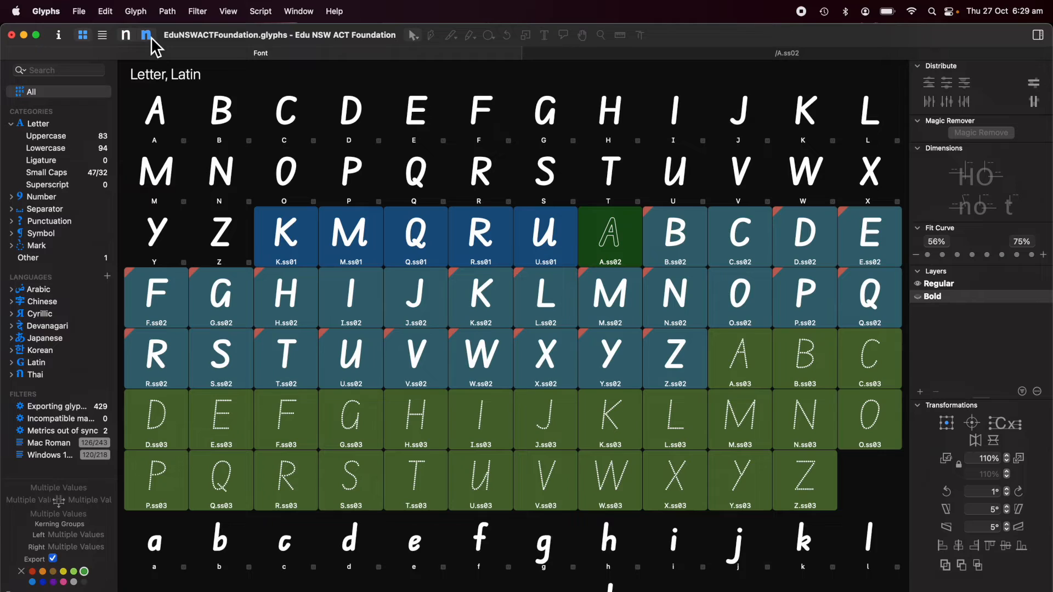
left_click(169, 15)
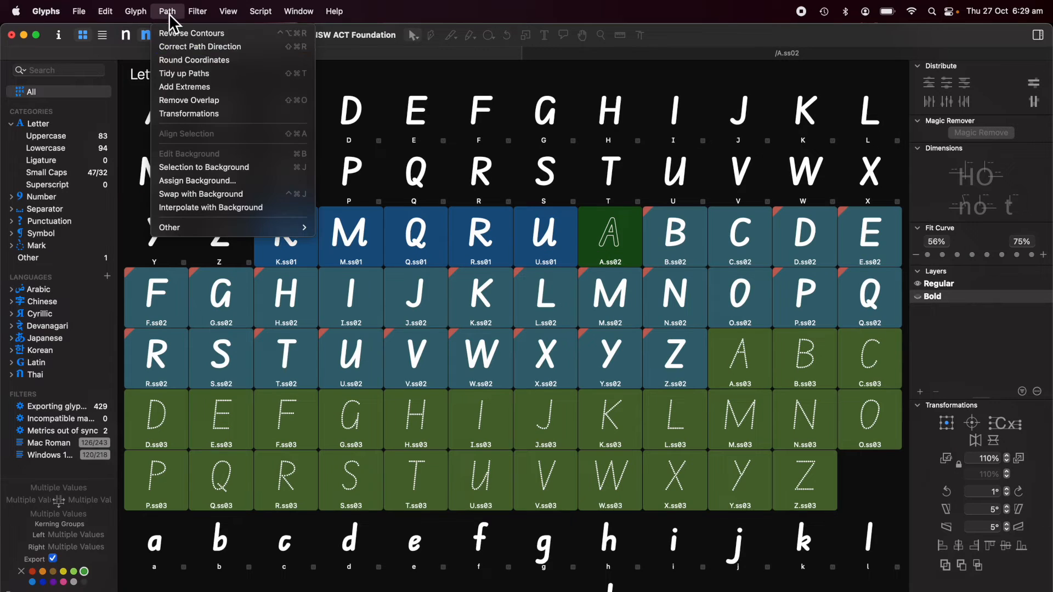
left_click(183, 101)
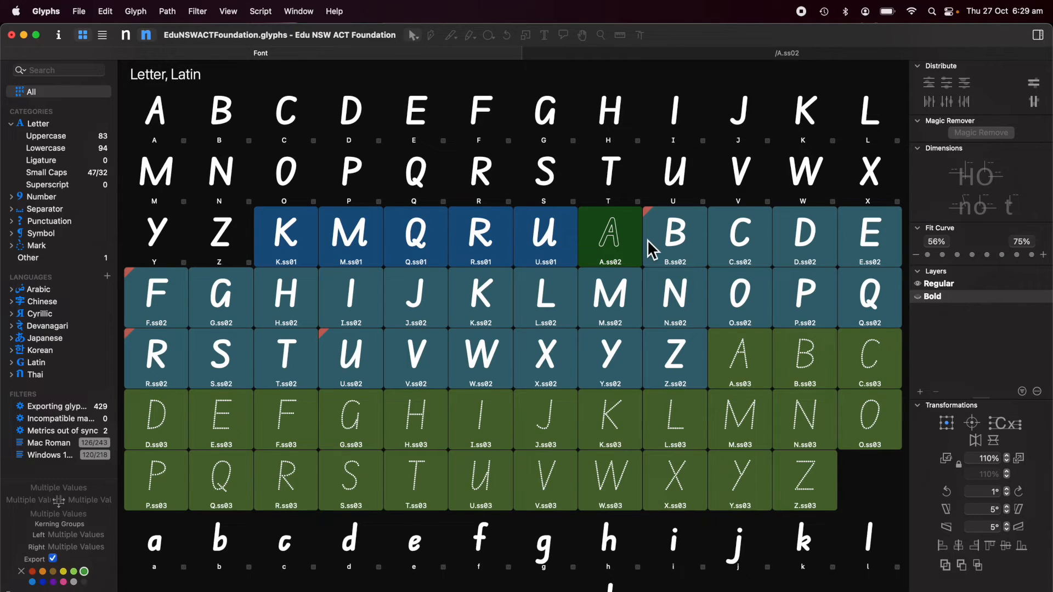
Step: Open B.ss02 on its own and inspect its merged outlines
left_click(676, 239)
double_click(676, 239)
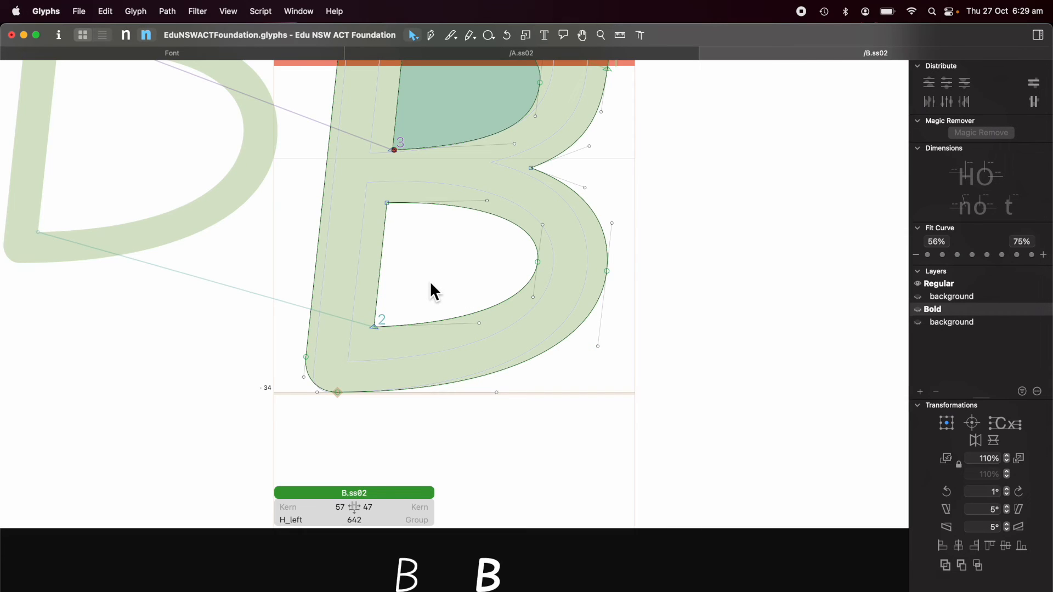
scroll(432, 281, "left", 4)
scroll(432, 281, "up", 5)
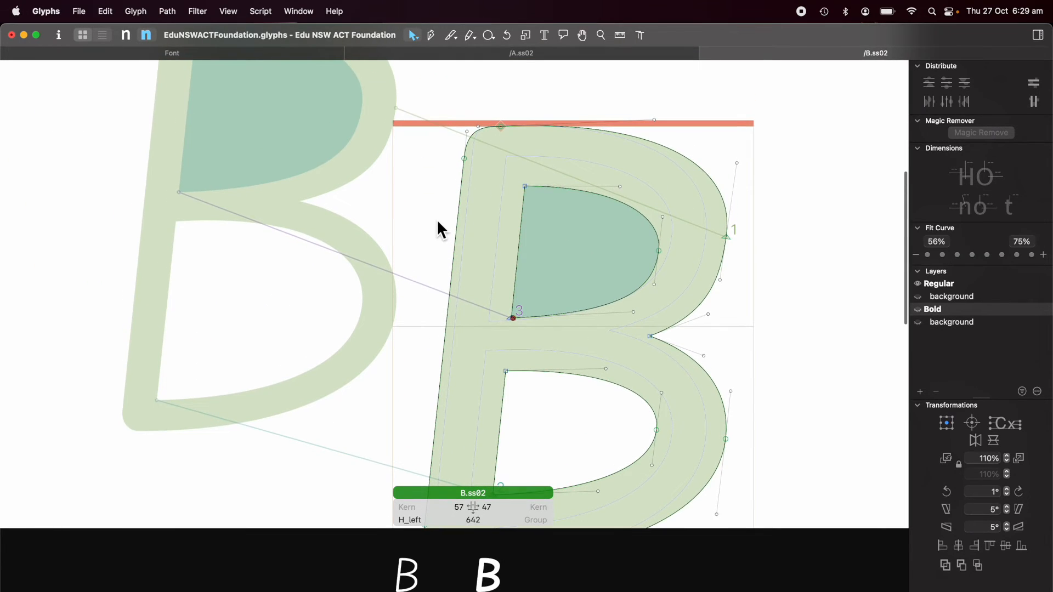
scroll(463, 249, "left", 1)
scroll(463, 249, "down", 1)
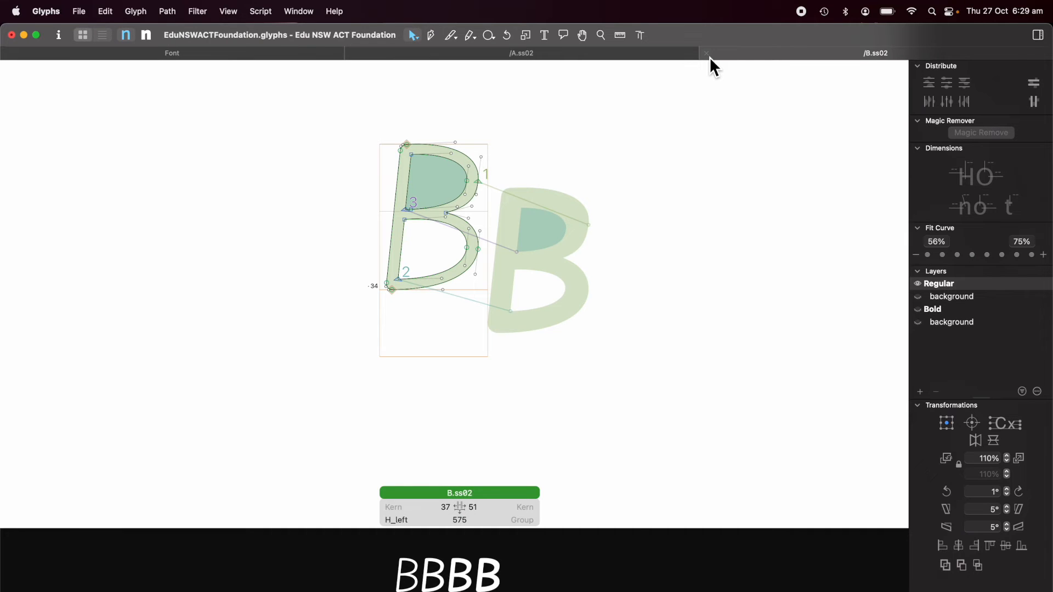
Step: Close B.ss02, reselect B.ss02 through Z.ss02 and switch back to the Regular master
left_click(707, 55)
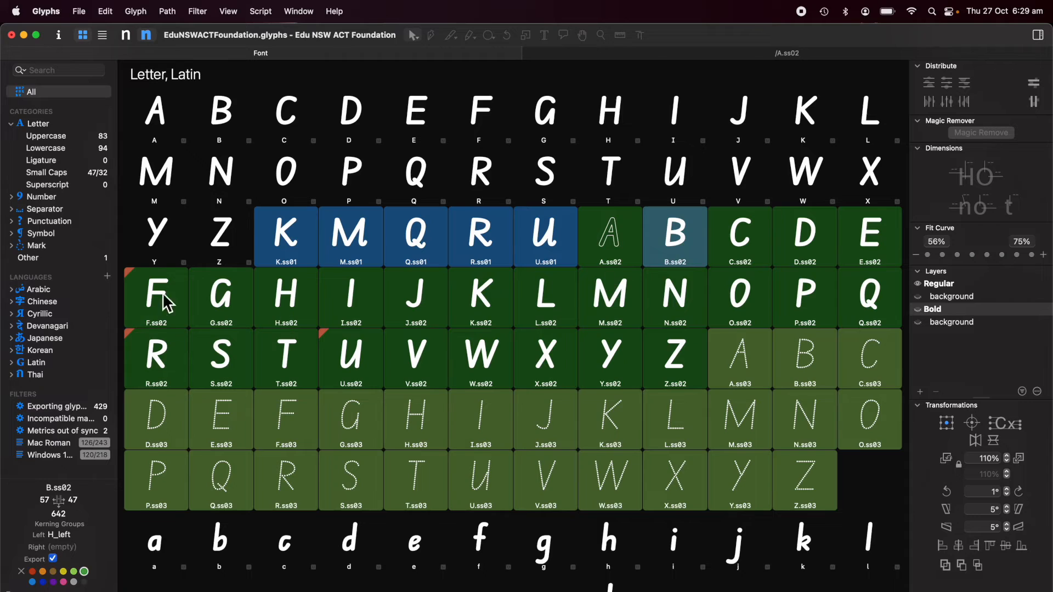
left_click(670, 354, "shift")
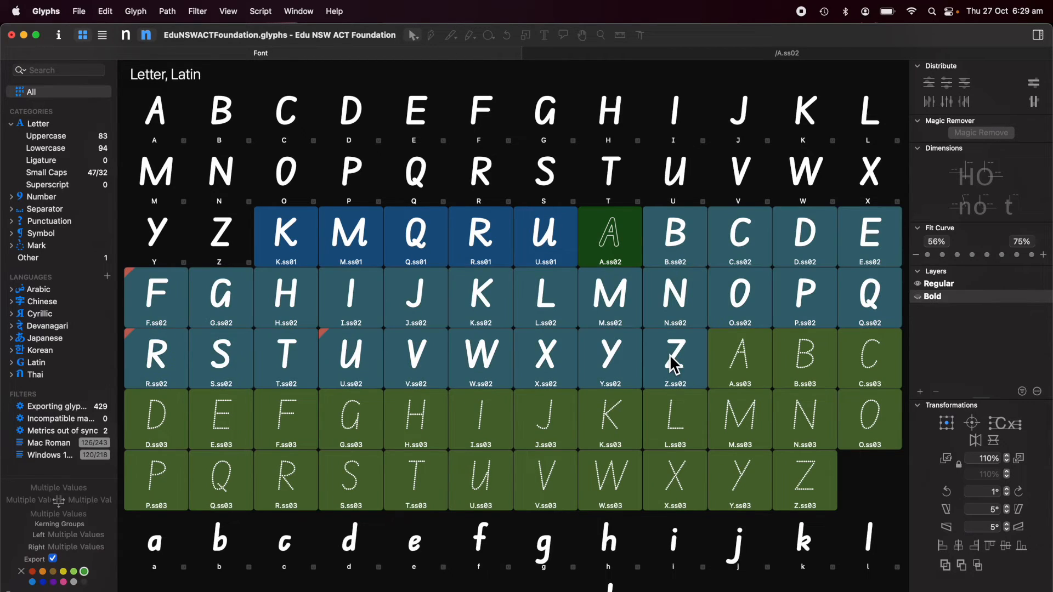
left_click(125, 35)
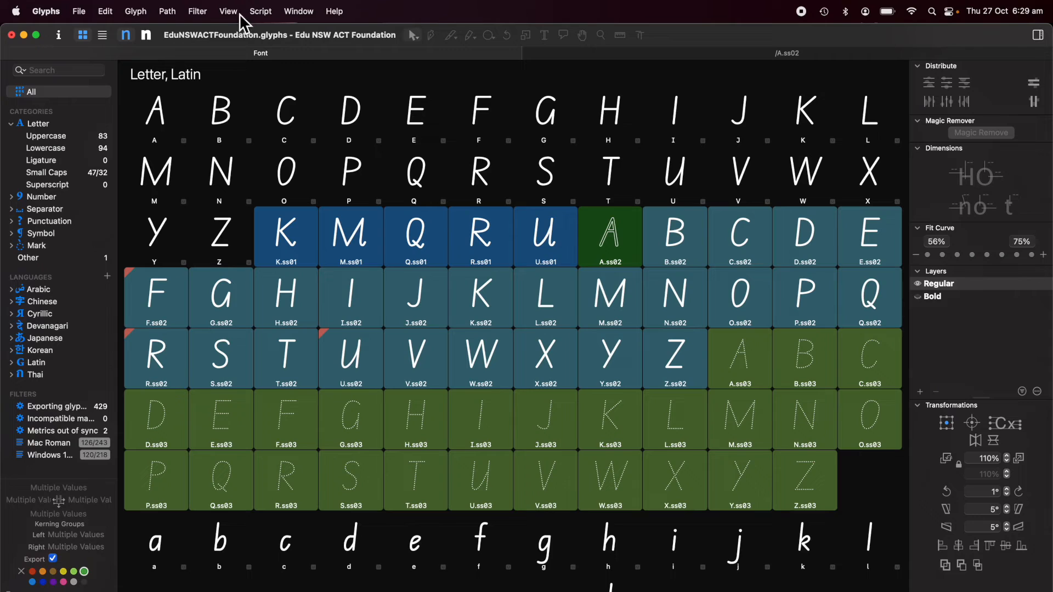
Step: Apply the Noodler filter to the selected ss02 glyphs in both Regular and Bold masters
left_click(198, 13)
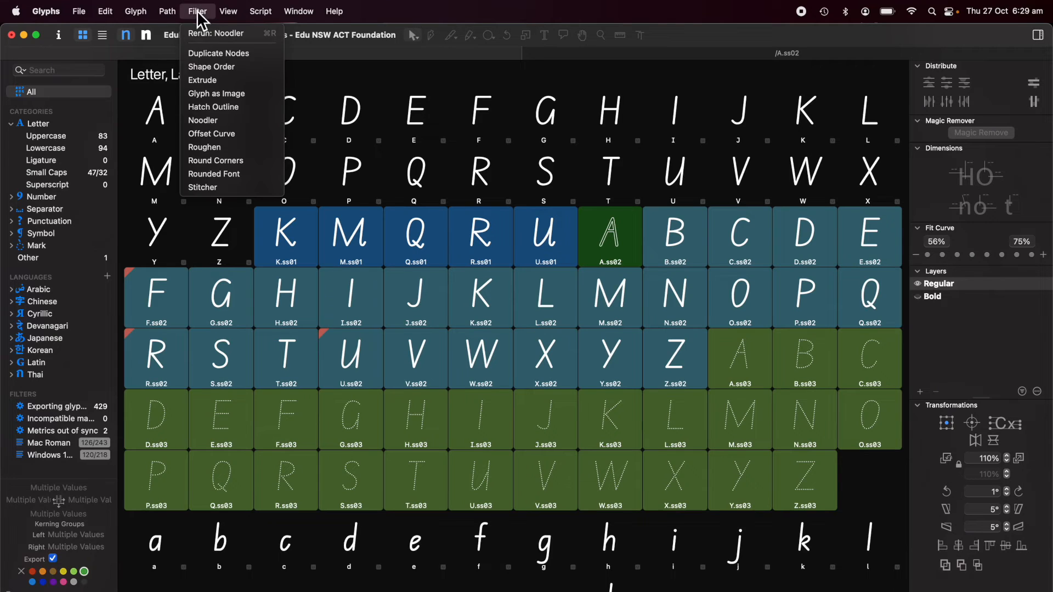
left_click(215, 122)
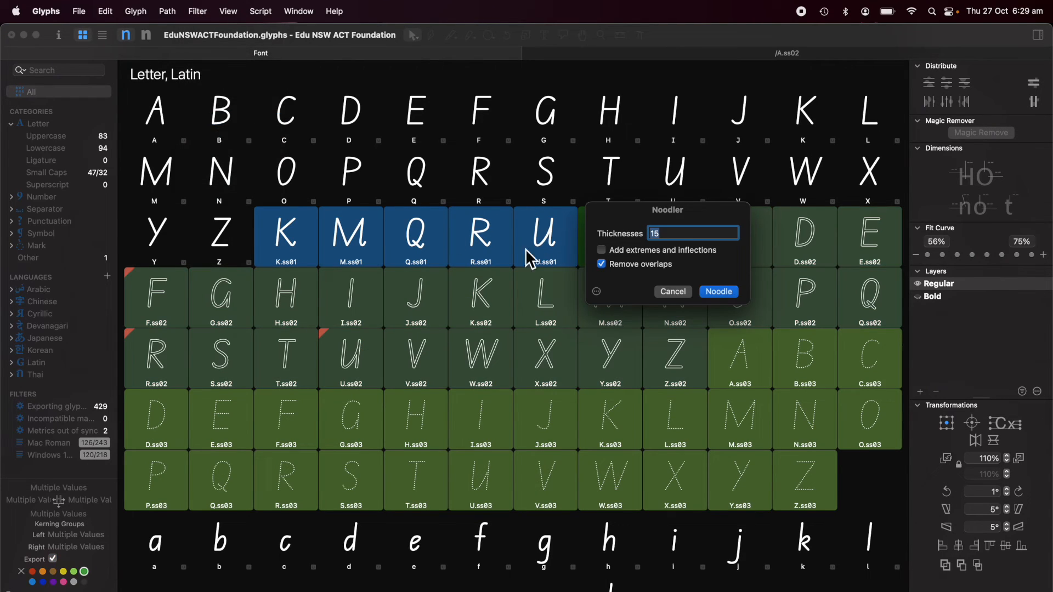
left_click(720, 291)
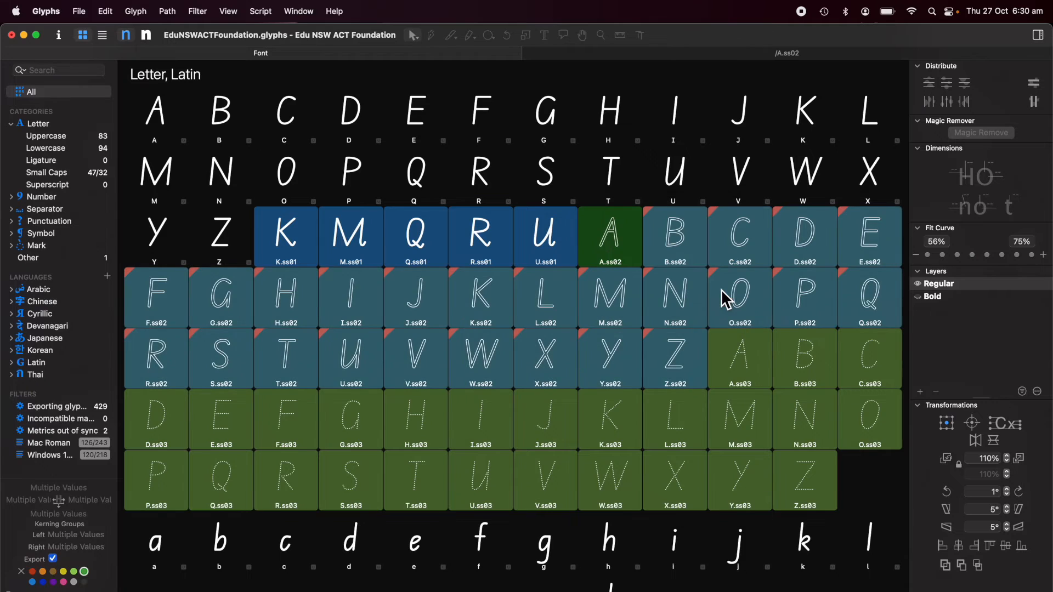
left_click(146, 37)
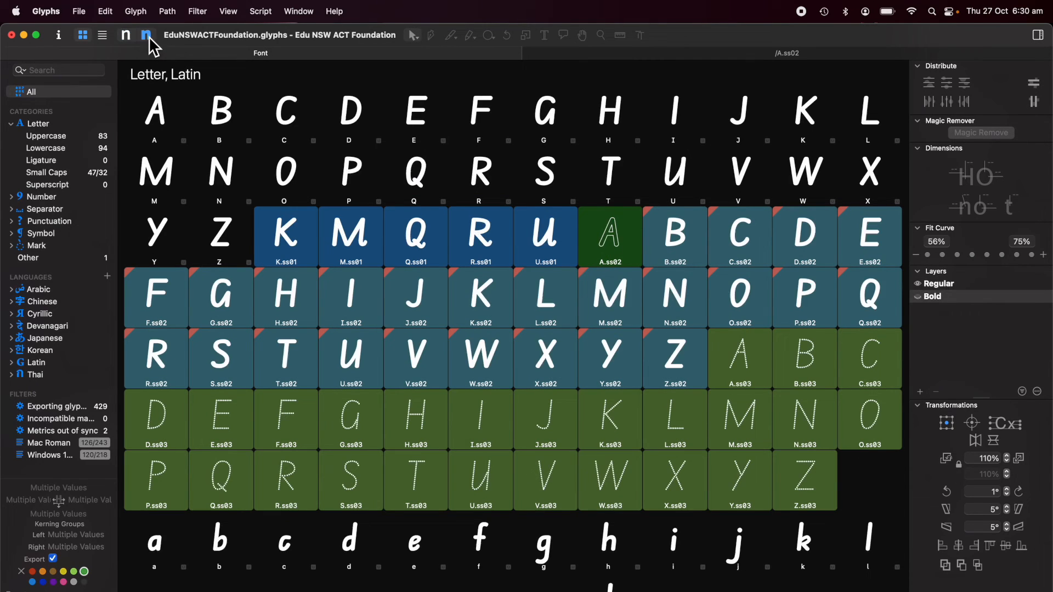
left_click(201, 11)
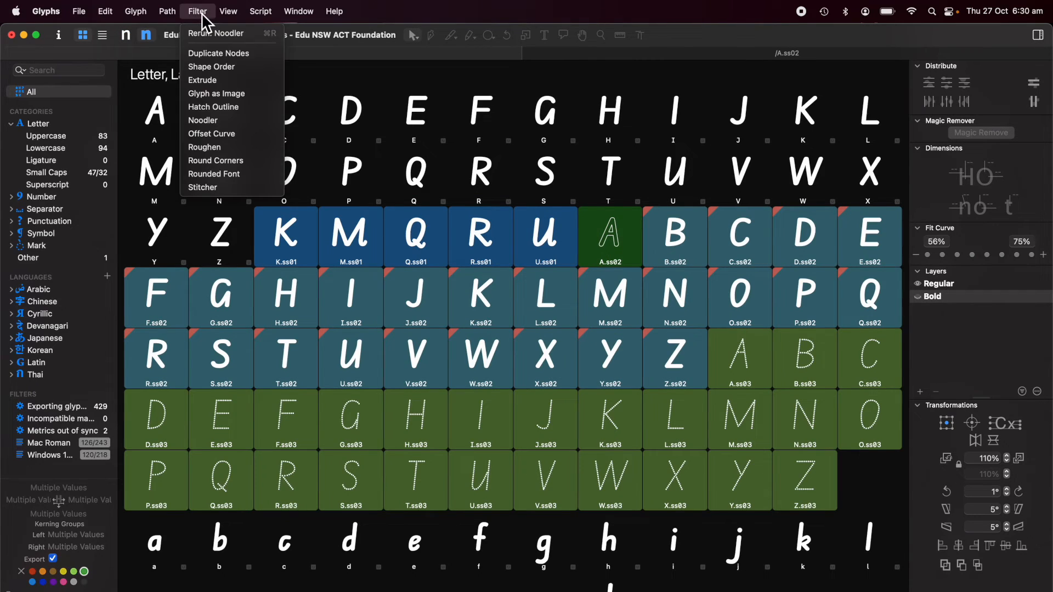
left_click(209, 121)
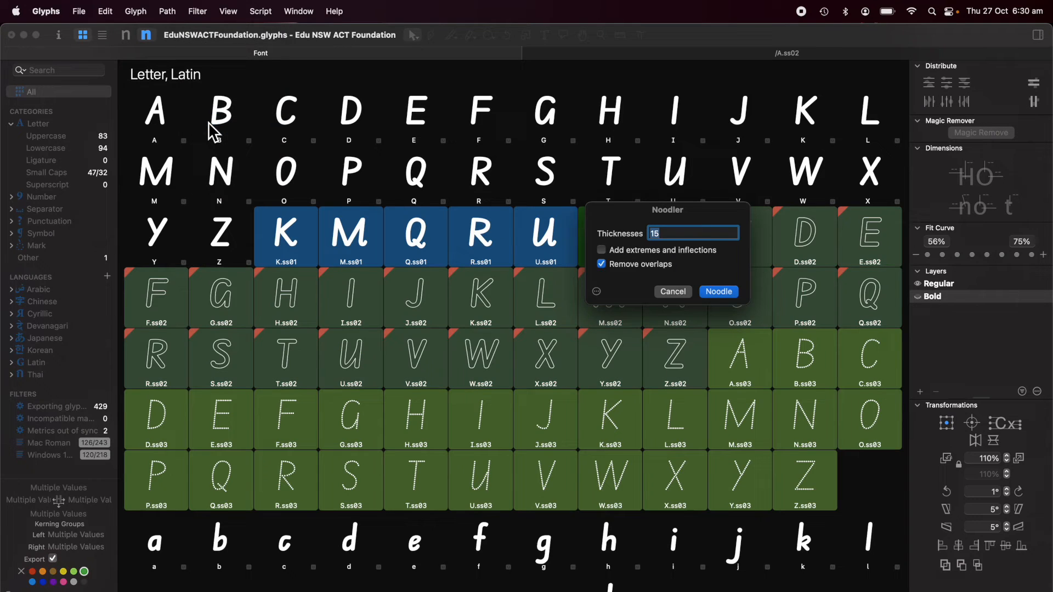
key("Return")
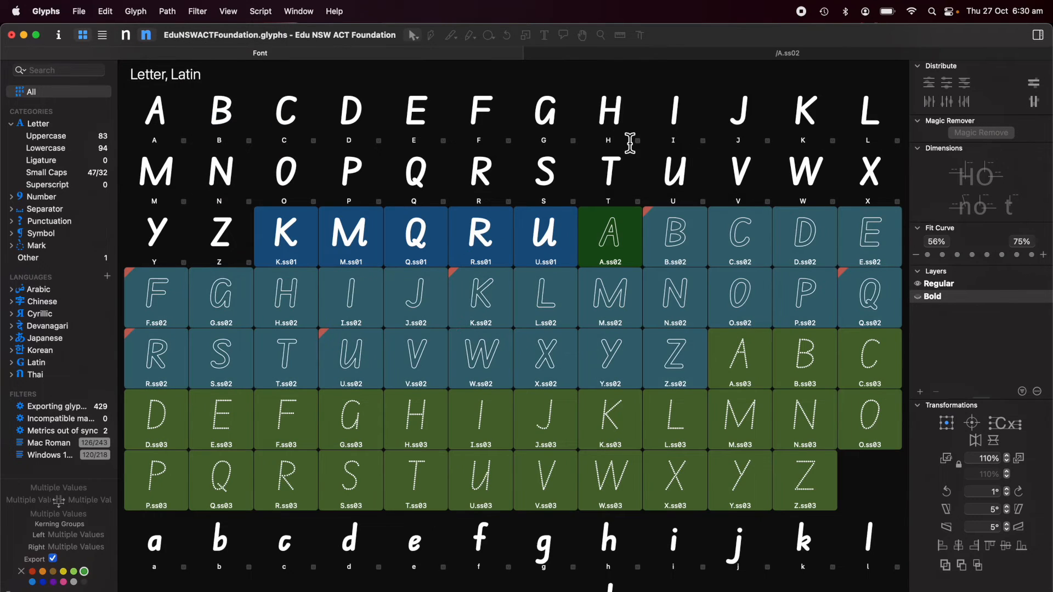
Step: Open B.ss02 alone to inspect its noodled outline up close
left_click(679, 237)
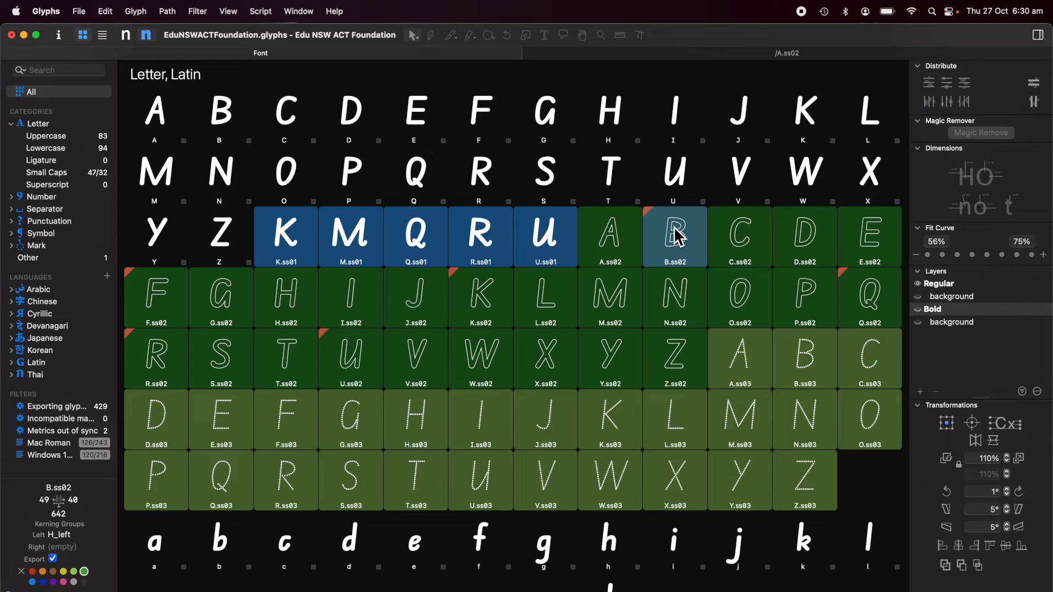
double_click(679, 237)
scroll(502, 252, "up", 8)
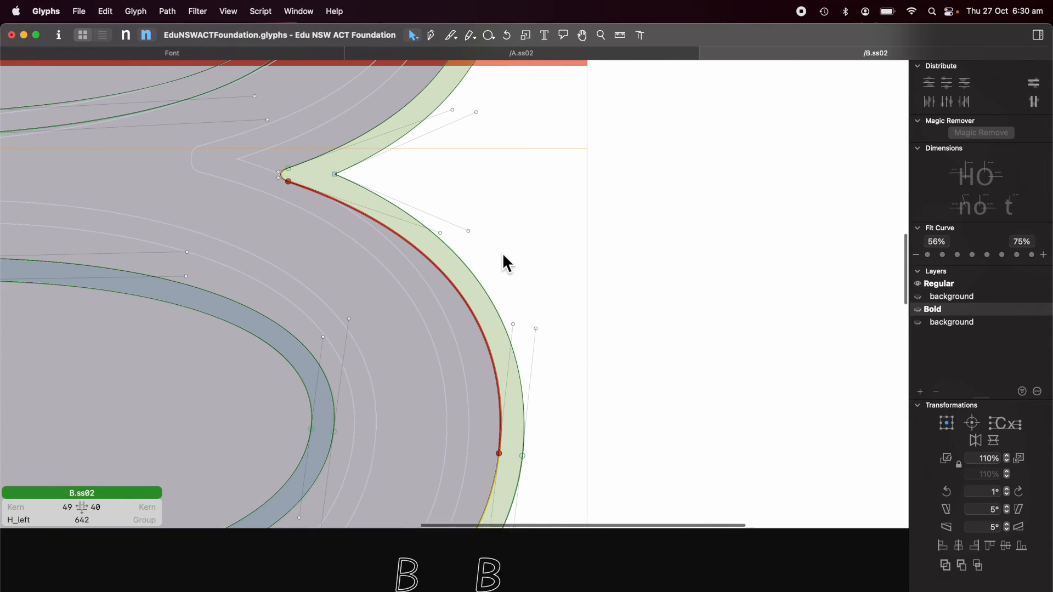
scroll(502, 252, "down", 8)
Step: Close B.ss02, select A.ss02 and open Font Info
left_click(710, 53)
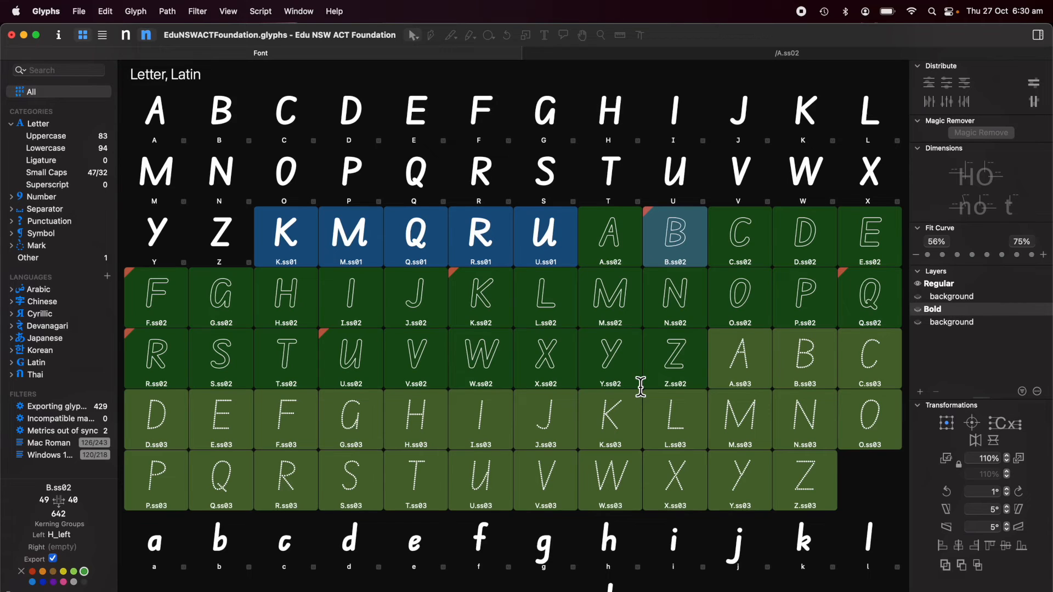
left_click(616, 248)
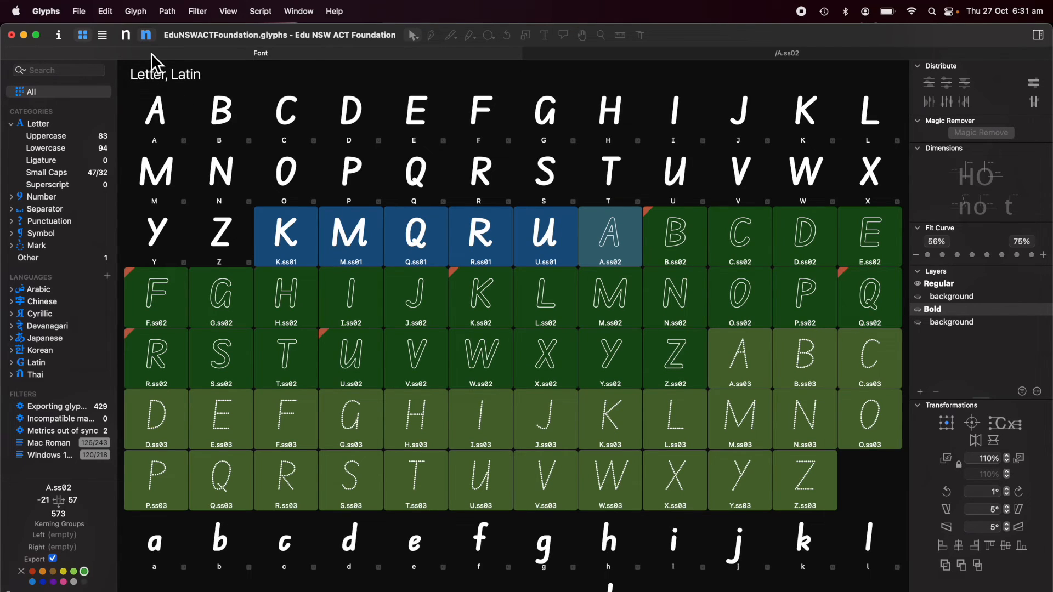
left_click(59, 35)
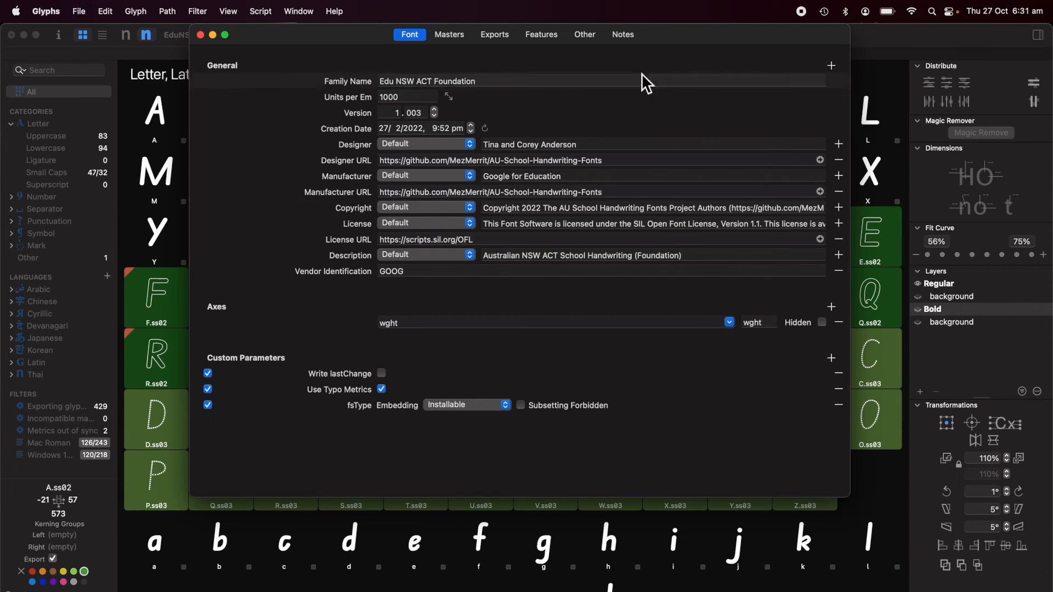
Step: Update Features to auto-generate ss02, review its sub-by substitution code, then close Font Info
left_click(553, 48)
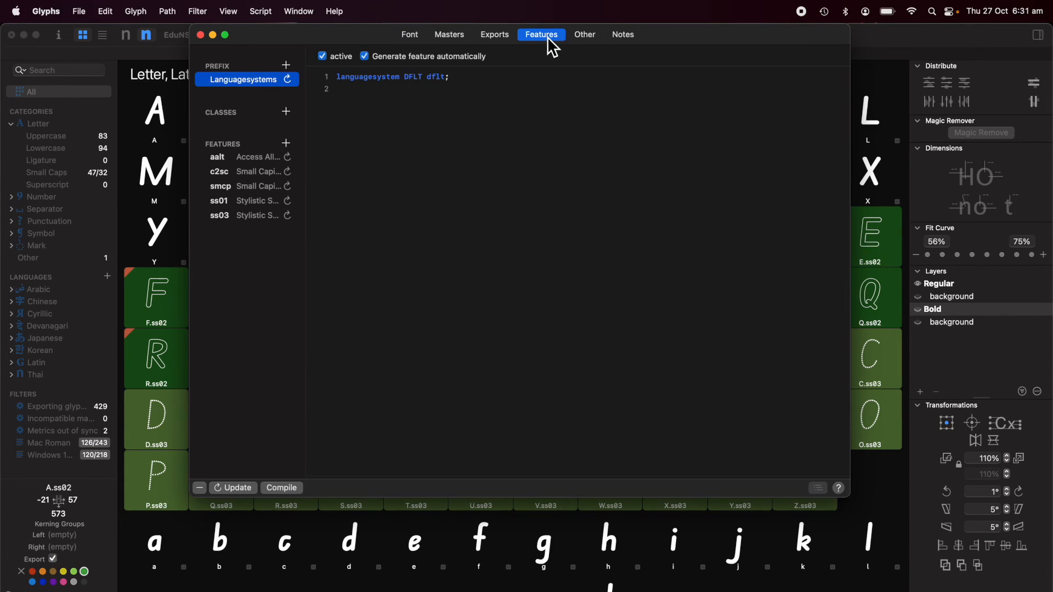
left_click(235, 489)
left_click(231, 218)
scroll(401, 233, "down", 3)
scroll(402, 236, "down", 10)
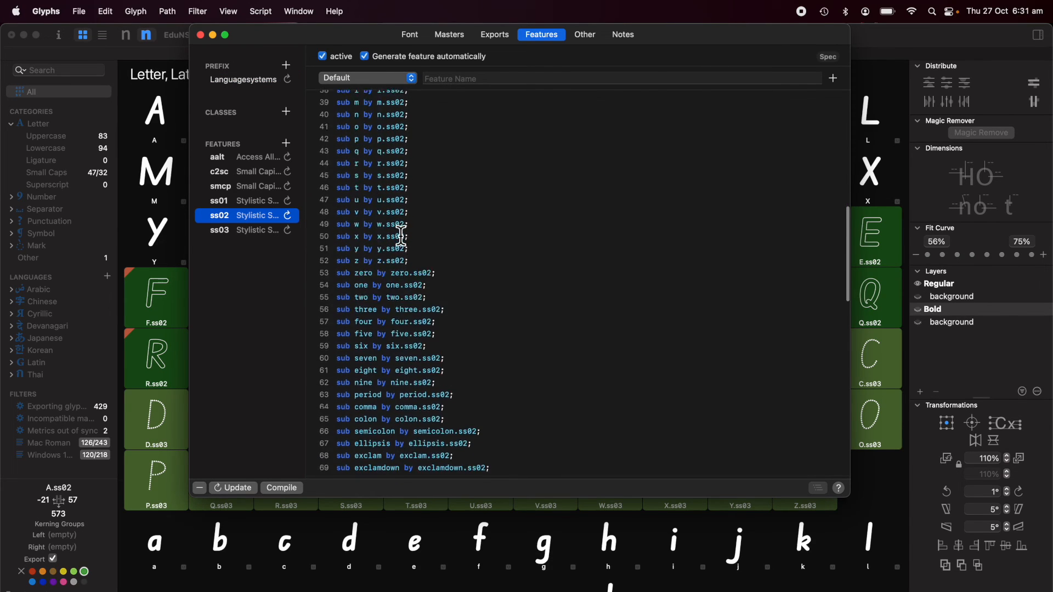
scroll(401, 236, "down", 10)
scroll(387, 234, "up", 20)
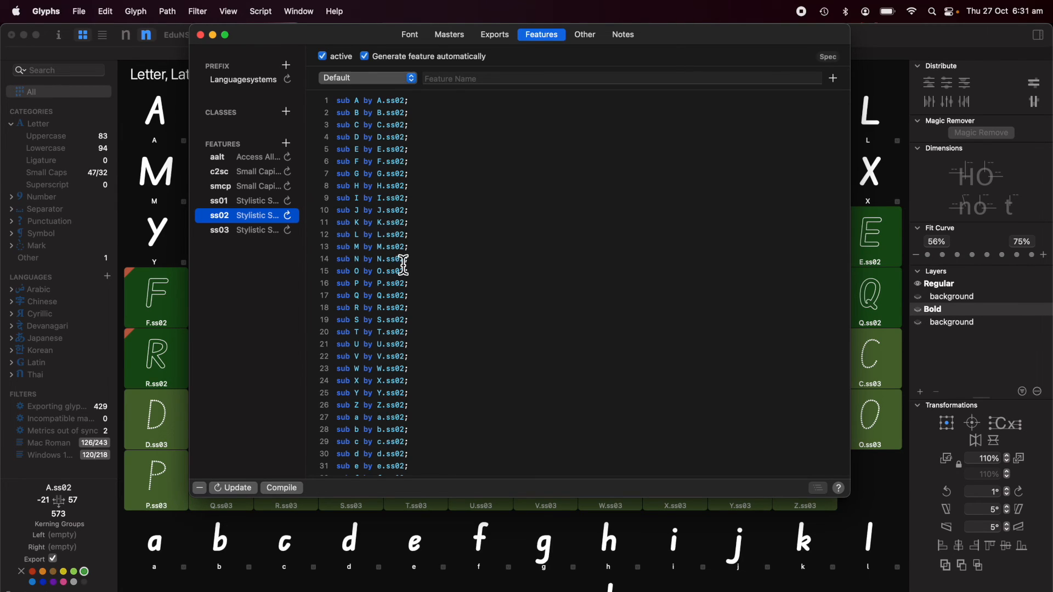
left_click(423, 253)
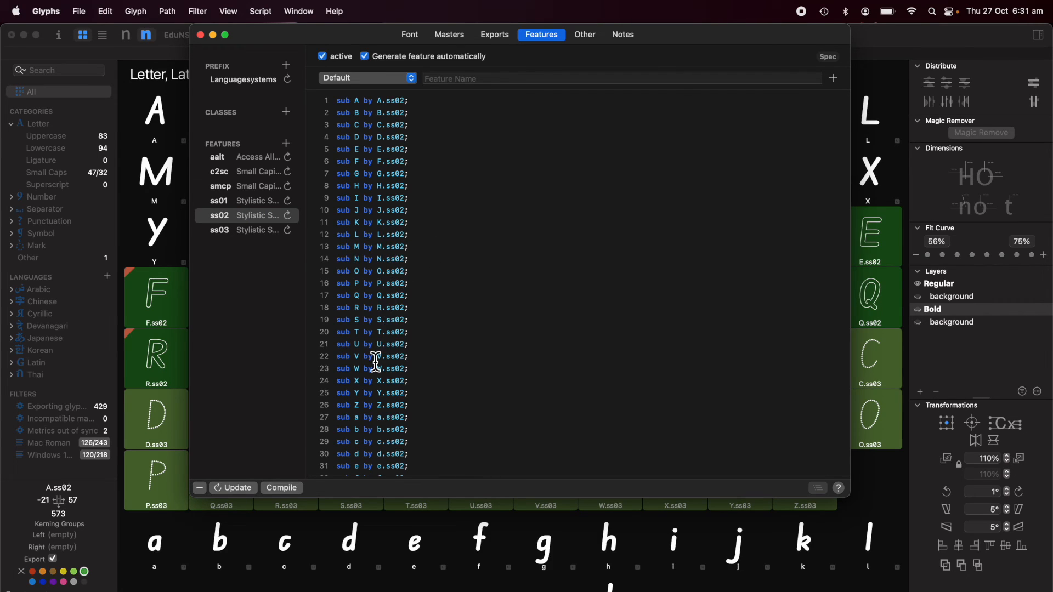
left_click(255, 322)
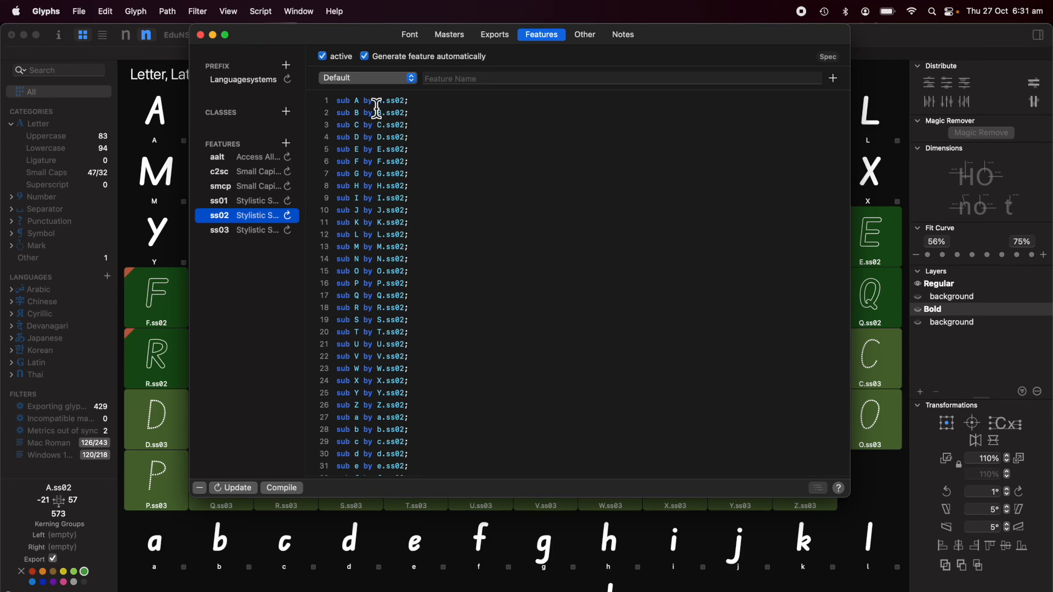
left_click(422, 105)
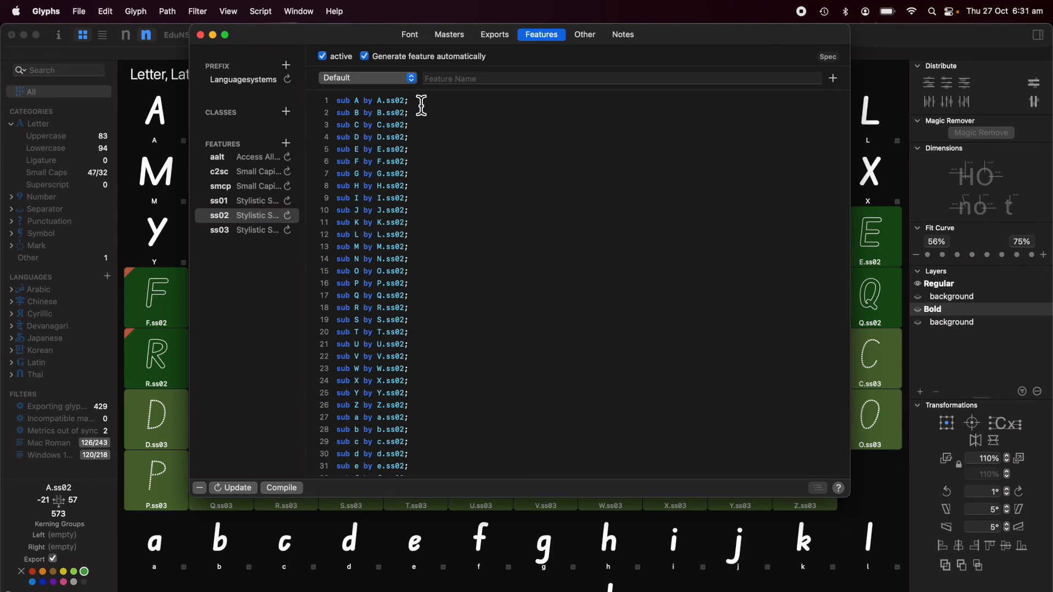
left_click(200, 34)
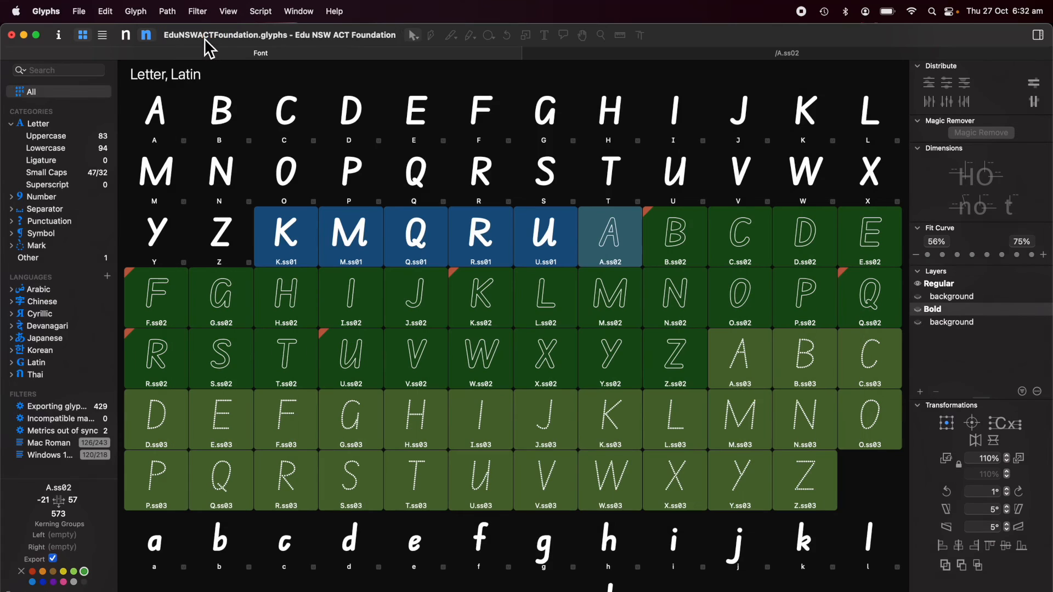
Step: Open capitals A through Z as a line of test text, fitted to view
left_click(158, 114)
left_click(224, 235, "shift")
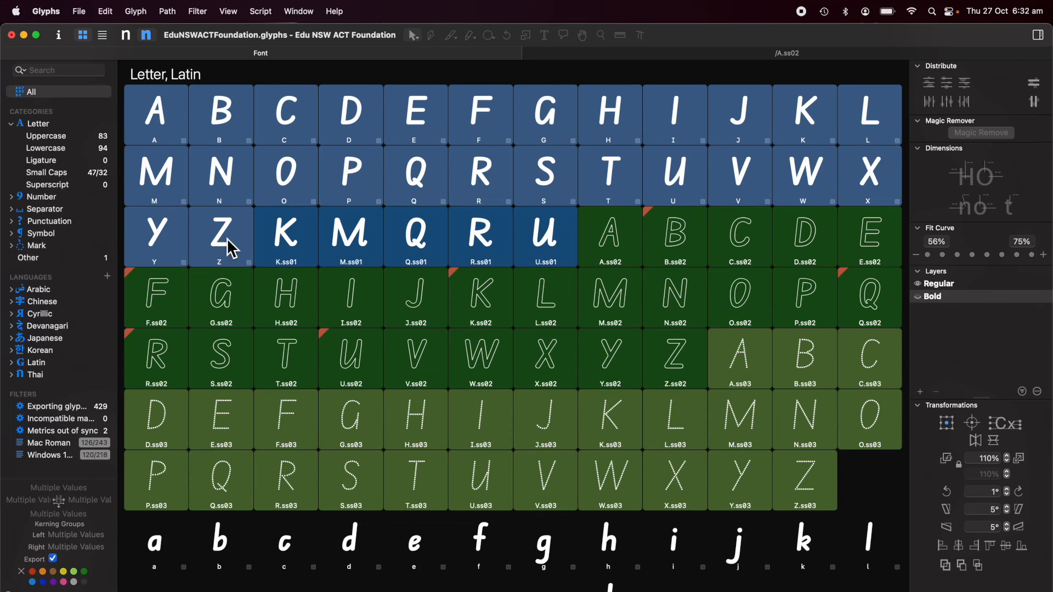
double_click(230, 250)
key("super+0")
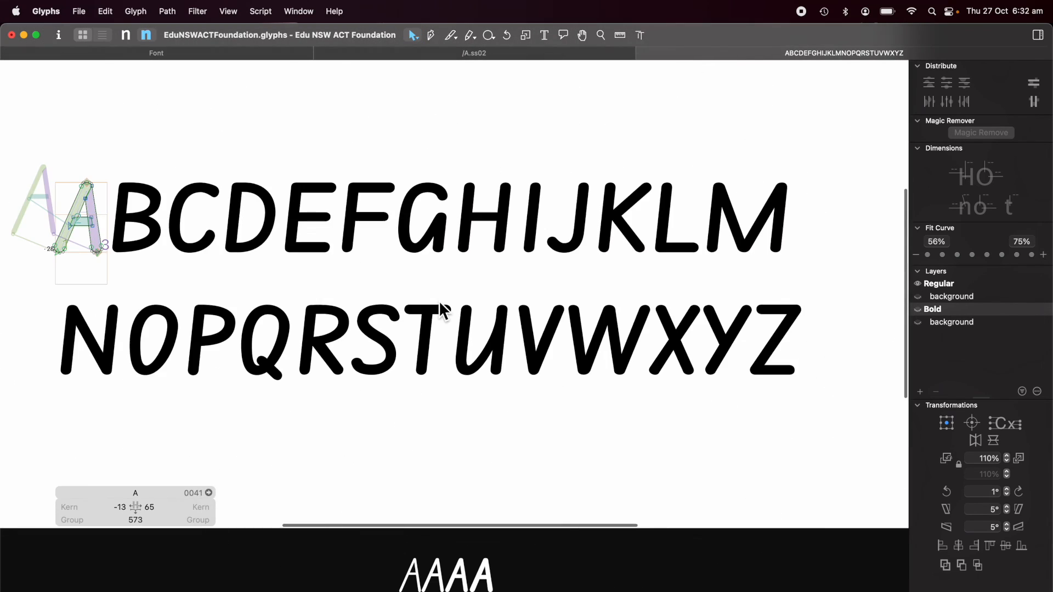
scroll(445, 311, "down", 4)
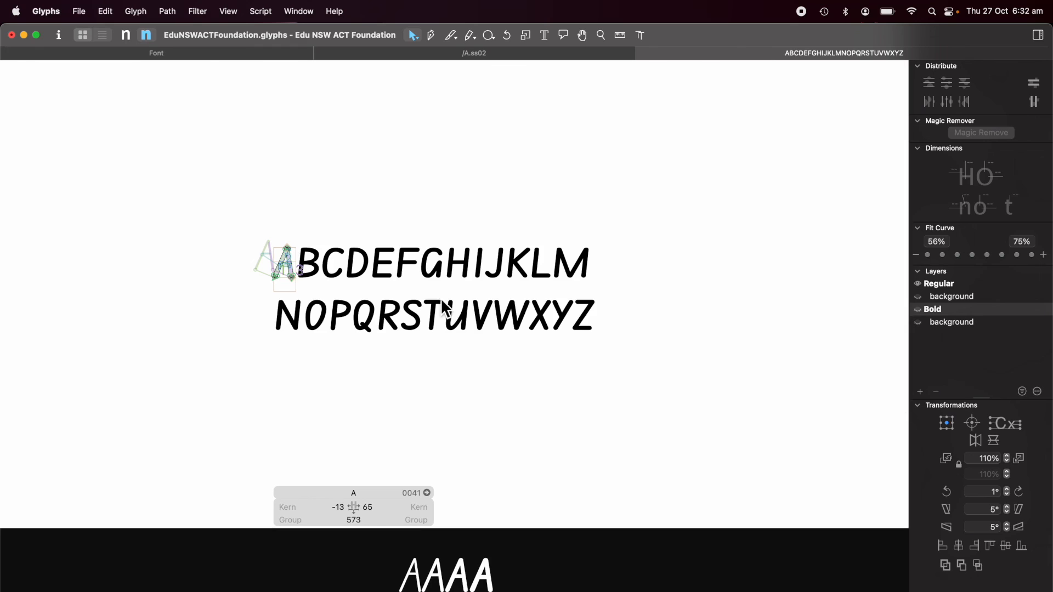
Step: With the Text tool, turn on Stylistic Set 2 for the A–Z preview and reopen Font Info
left_click(544, 35)
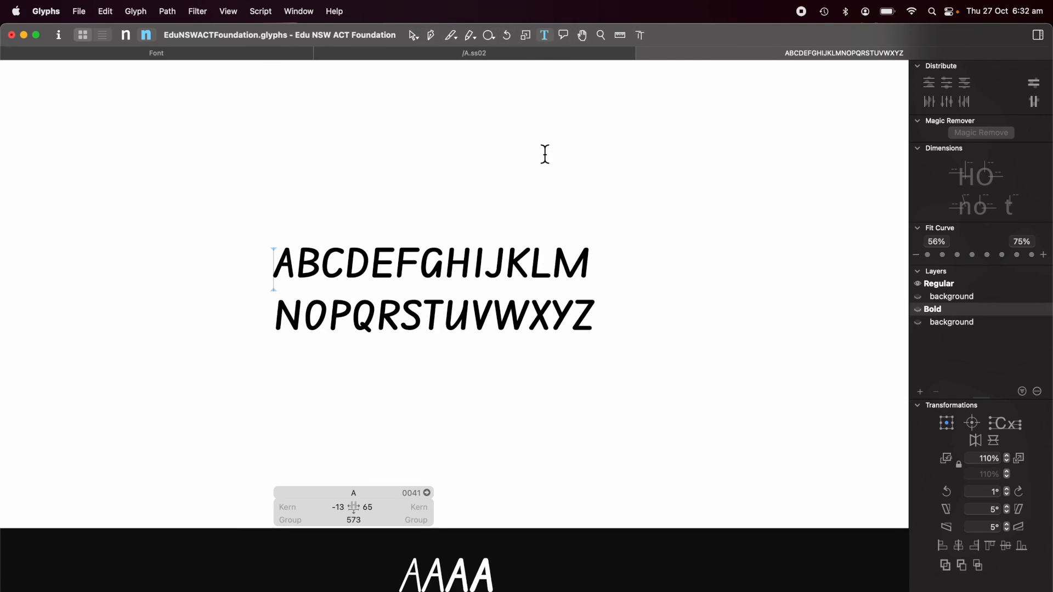
left_click(527, 266)
scroll(522, 267, "up", 2)
scroll(522, 268, "up", 2)
scroll(523, 268, "left", 5)
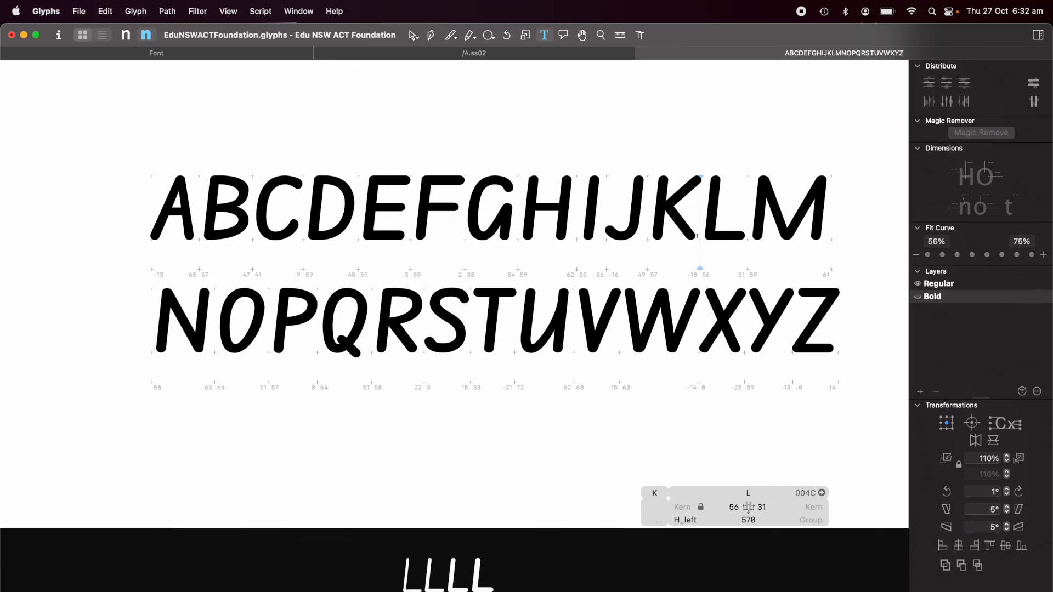
left_click(53, 583)
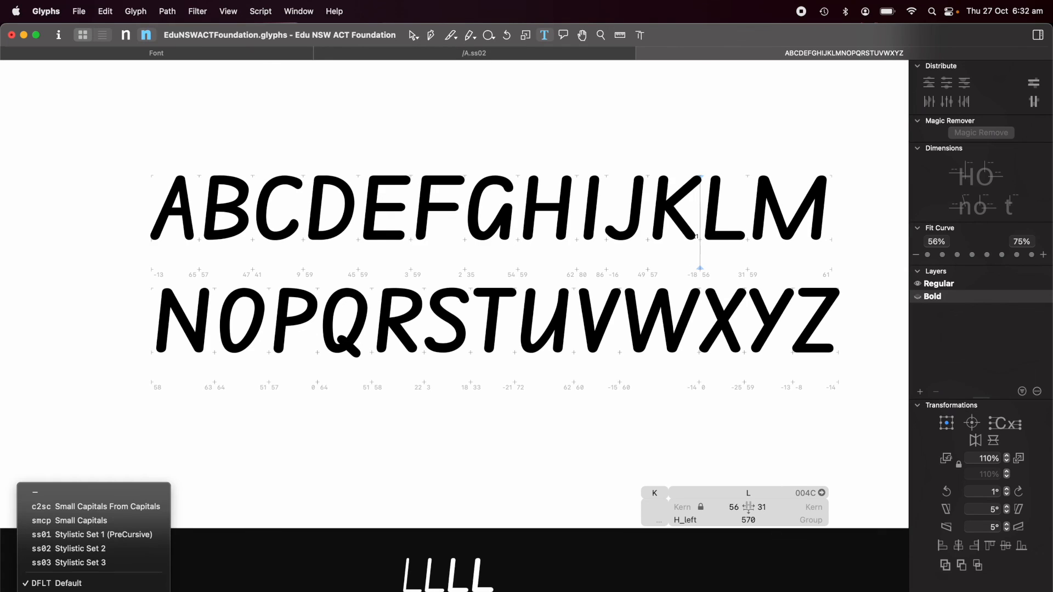
left_click(117, 549)
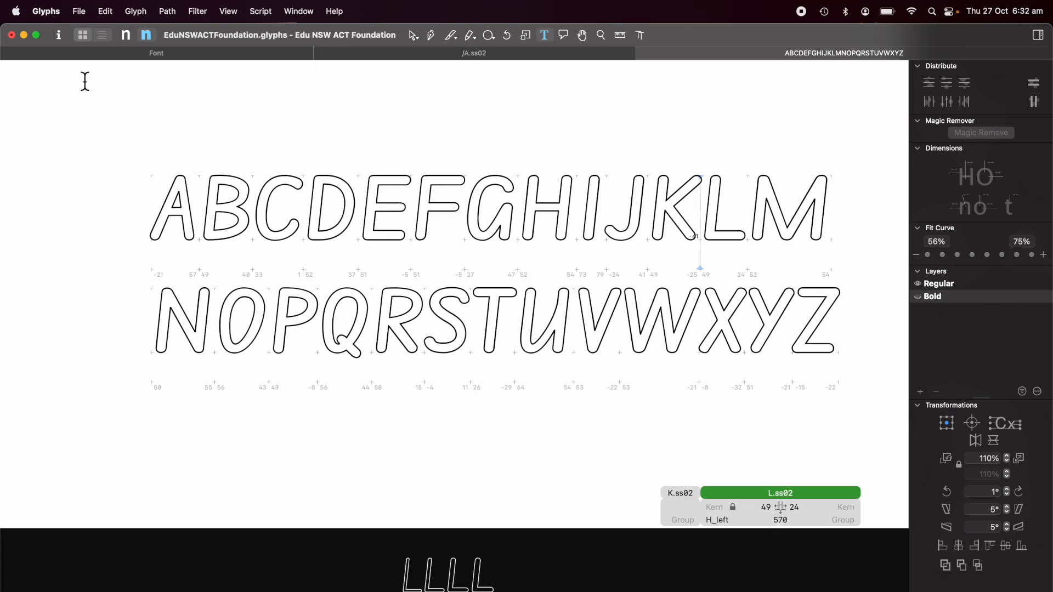
left_click(60, 35)
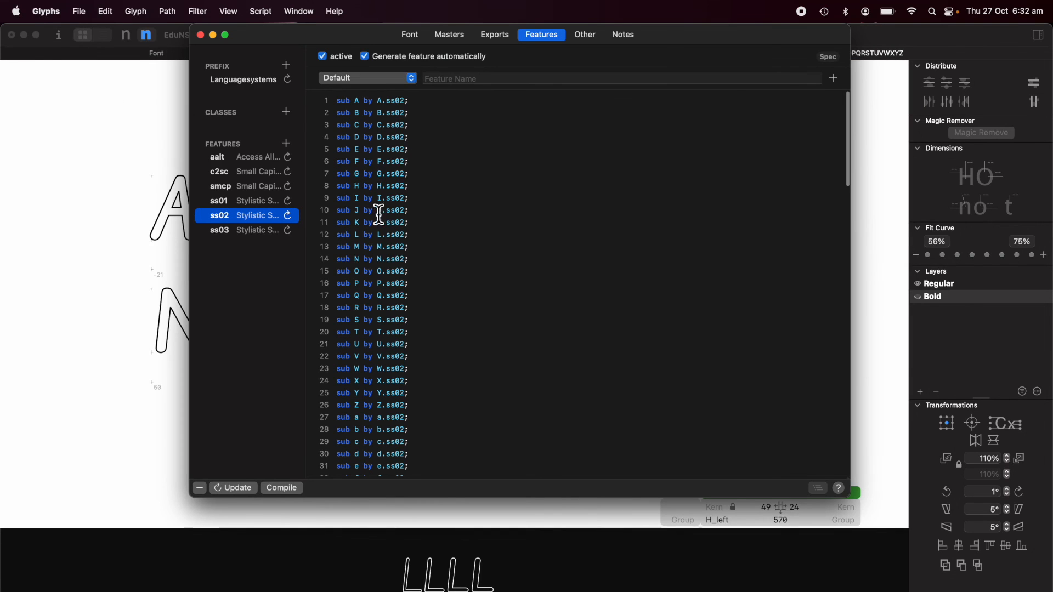
Step: Close Font Info and turn Stylistic Set 2 off in the preview
left_click(202, 35)
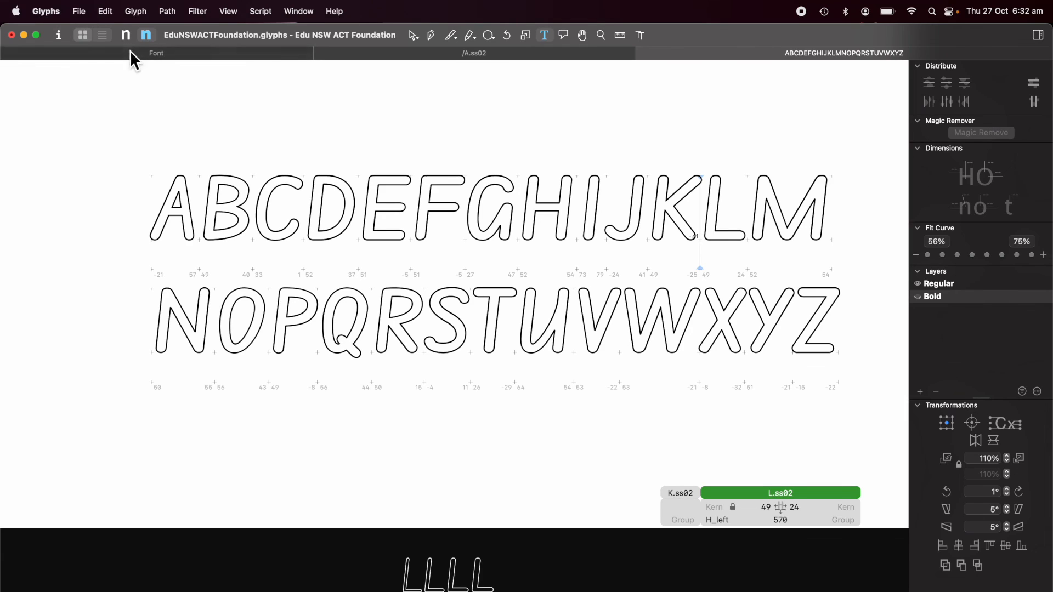
left_click(57, 542)
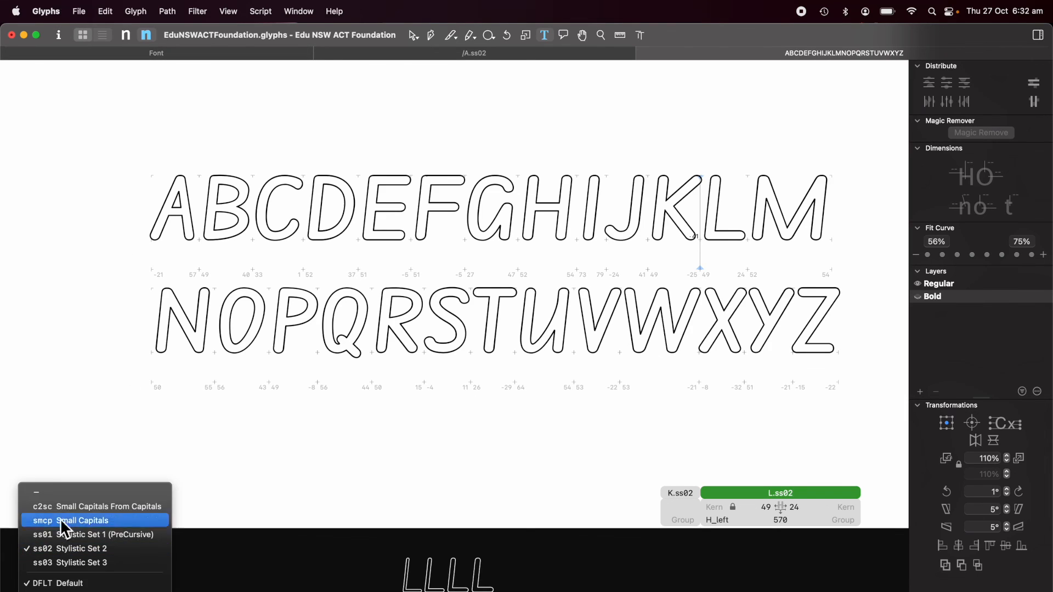
left_click(64, 548)
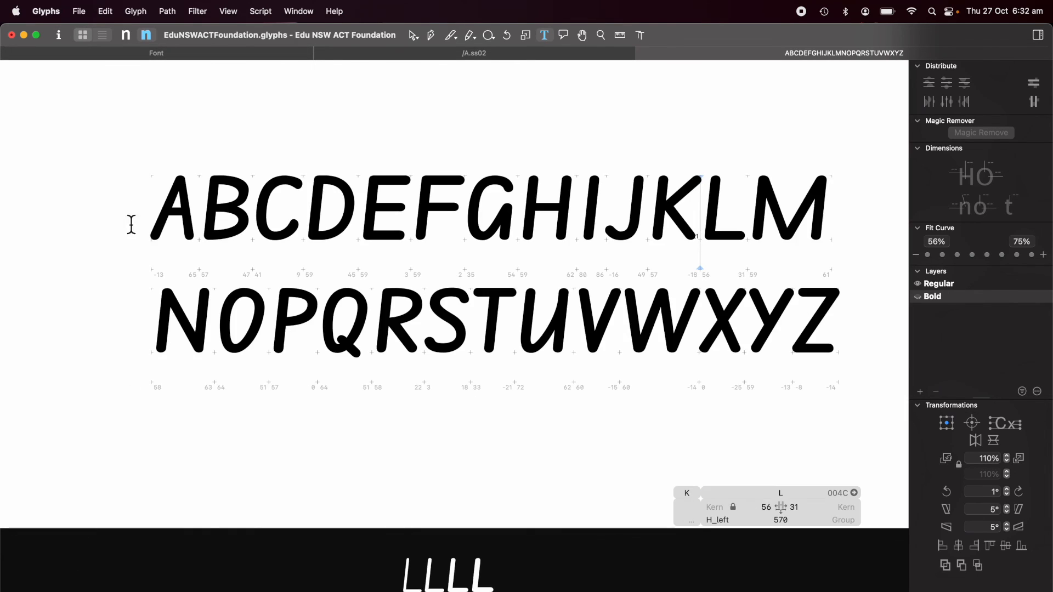
Step: Turn Stylistic Set 2 back on, close the A–Z test text, and stop recording
left_click(154, 220)
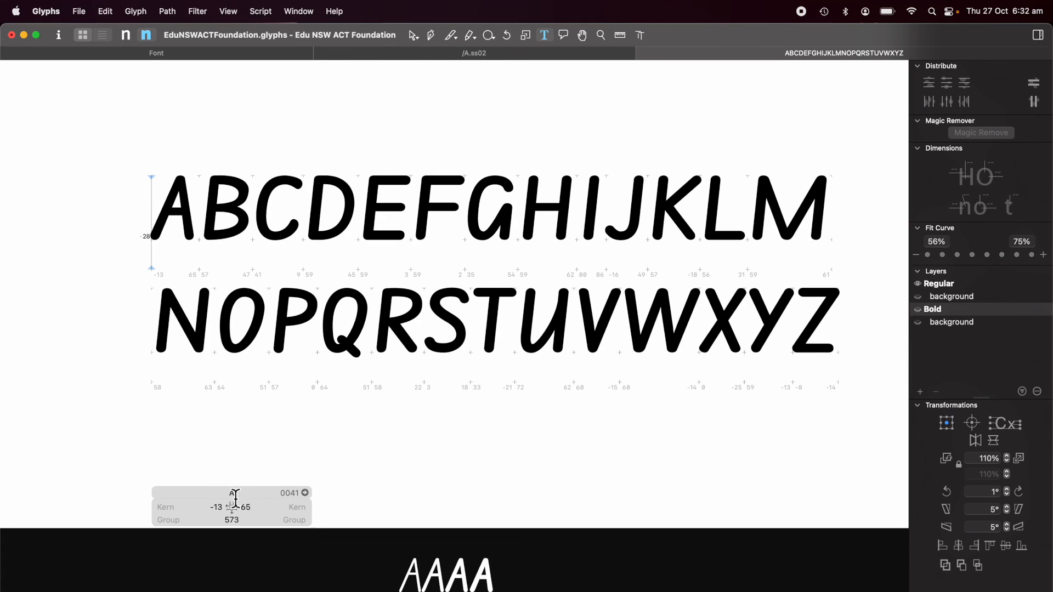
left_click(55, 590)
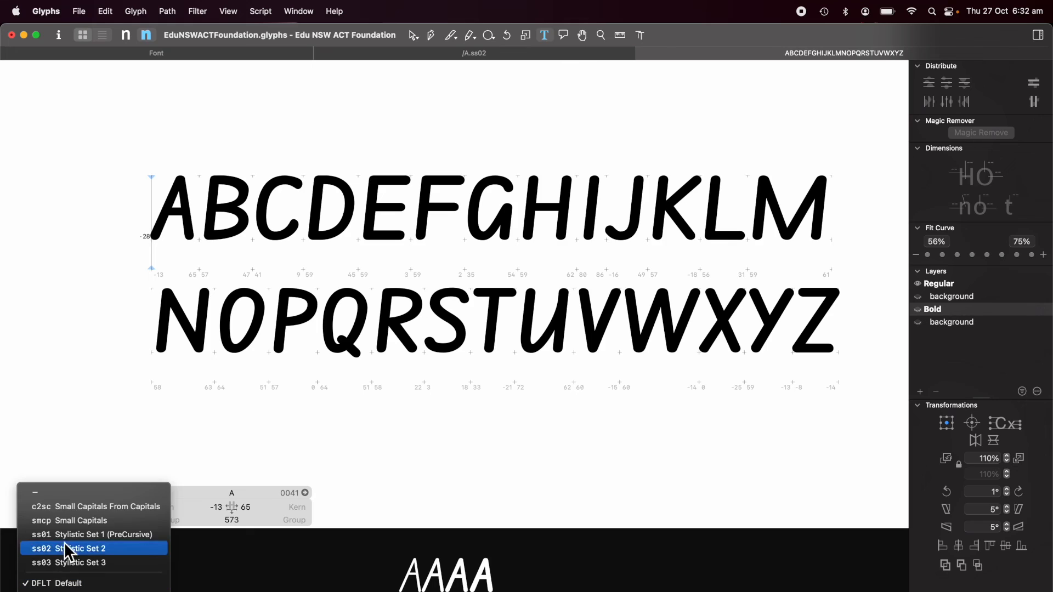
left_click(70, 549)
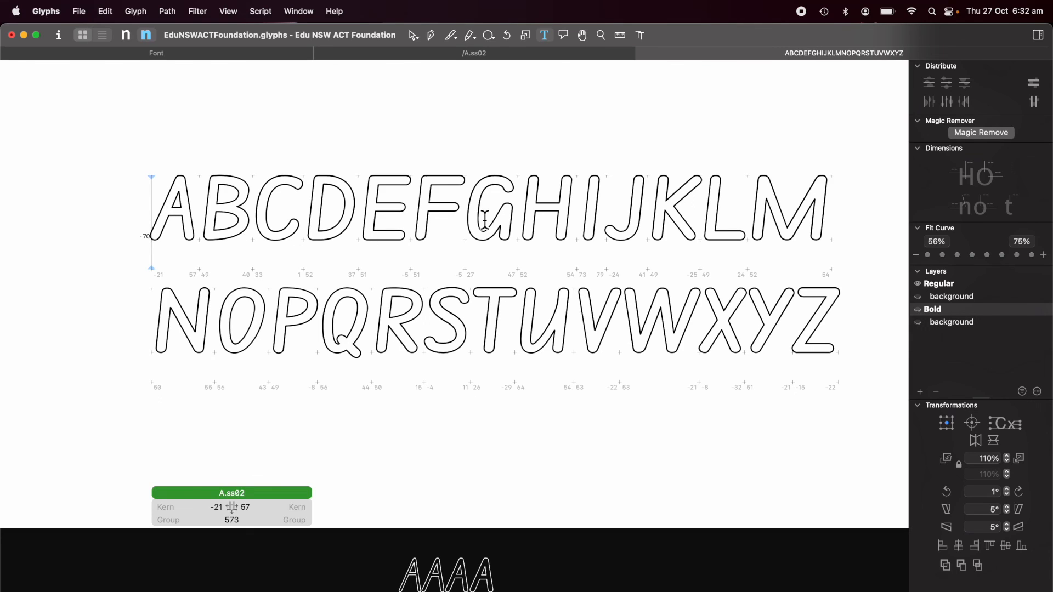
left_click(643, 53)
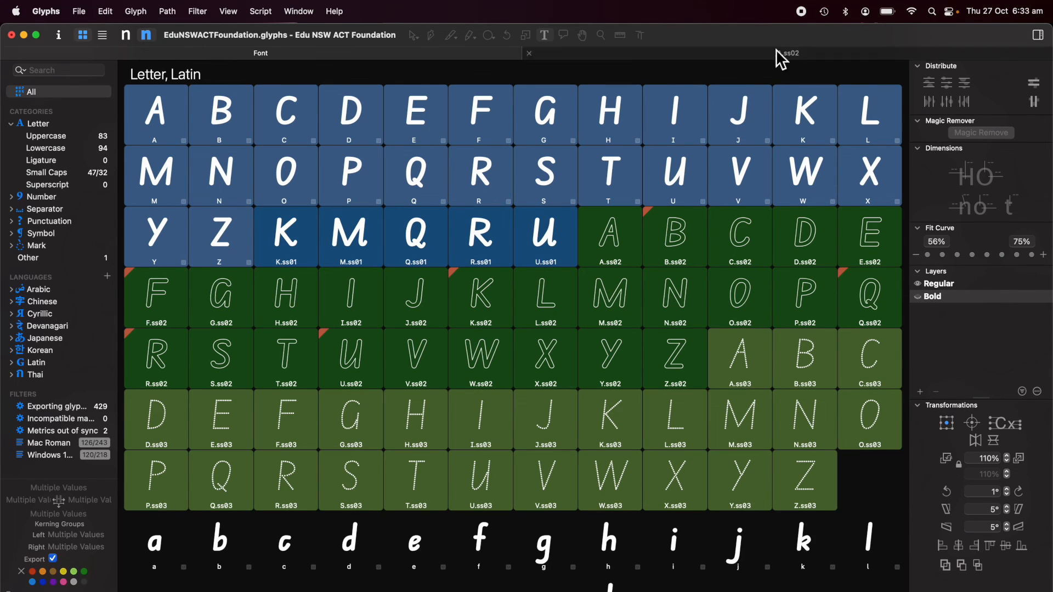
left_click(801, 12)
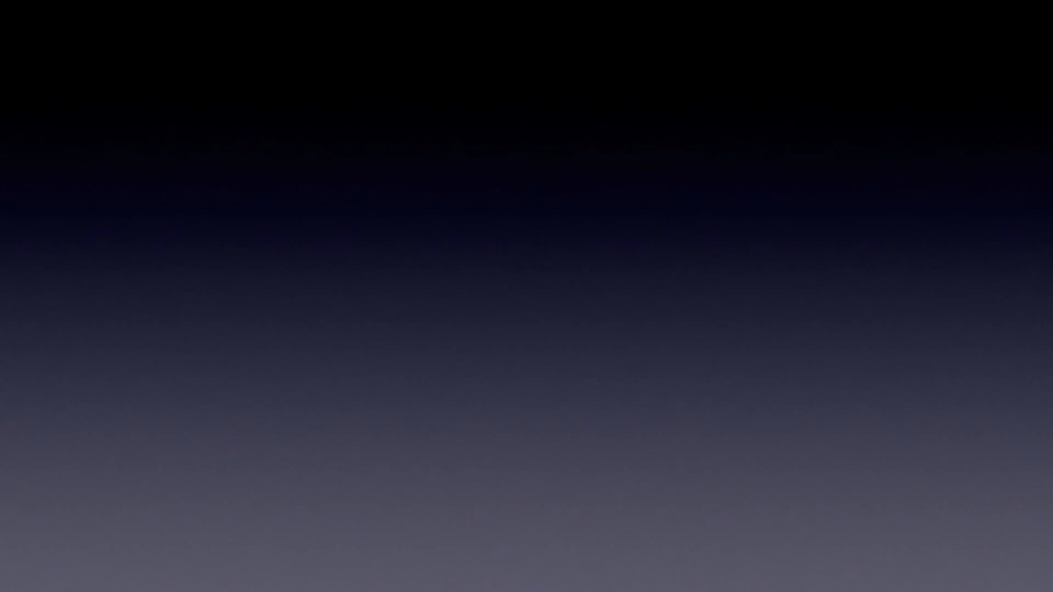